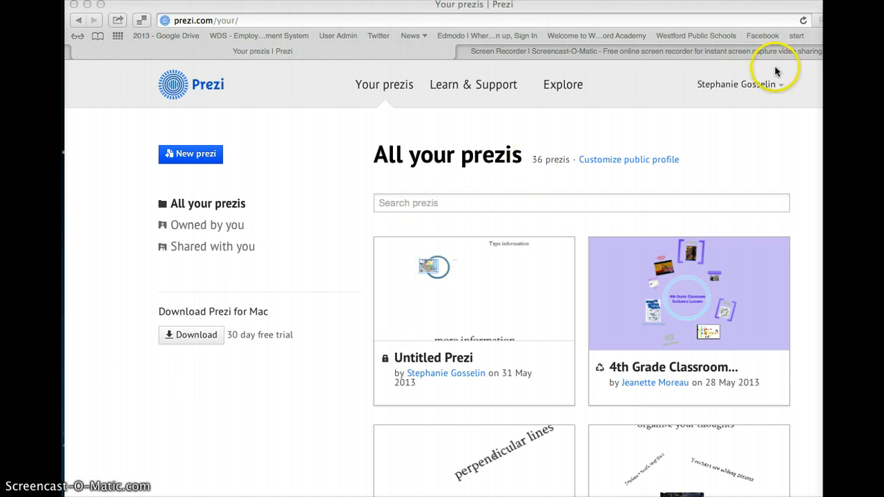
Log out of Prezi using Logout in the account name dropdown.
click(730, 86)
click(731, 88)
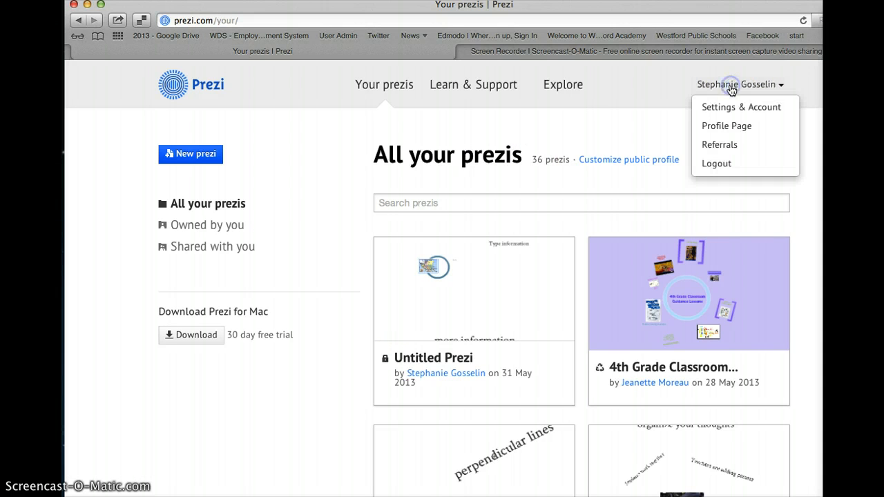
click(714, 164)
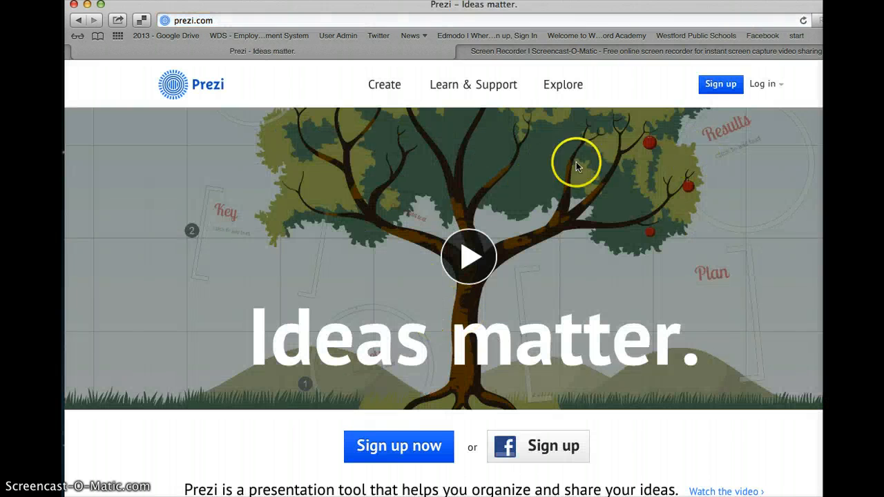
Log back in on the log-in page with the account e-mail and password.
click(765, 84)
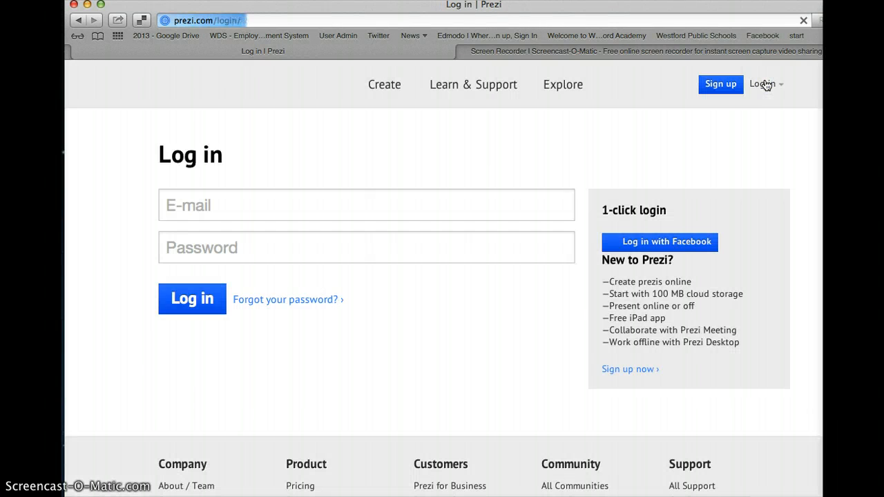
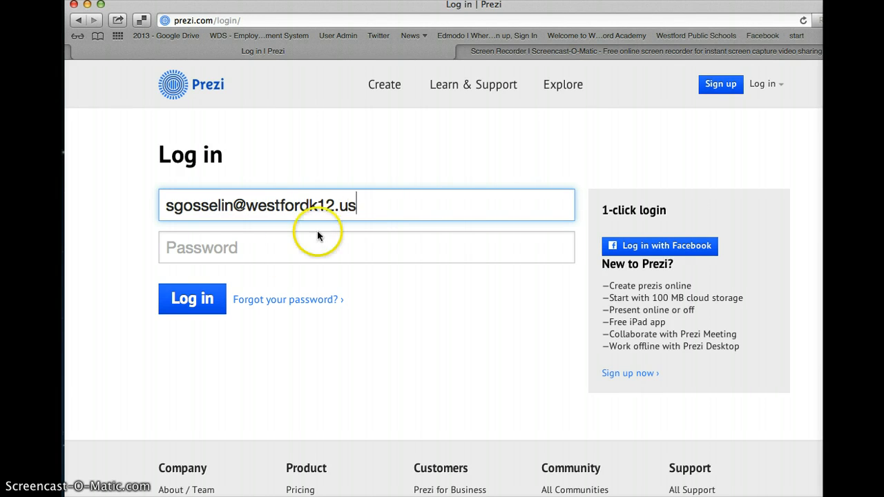
click(277, 257)
text(*)
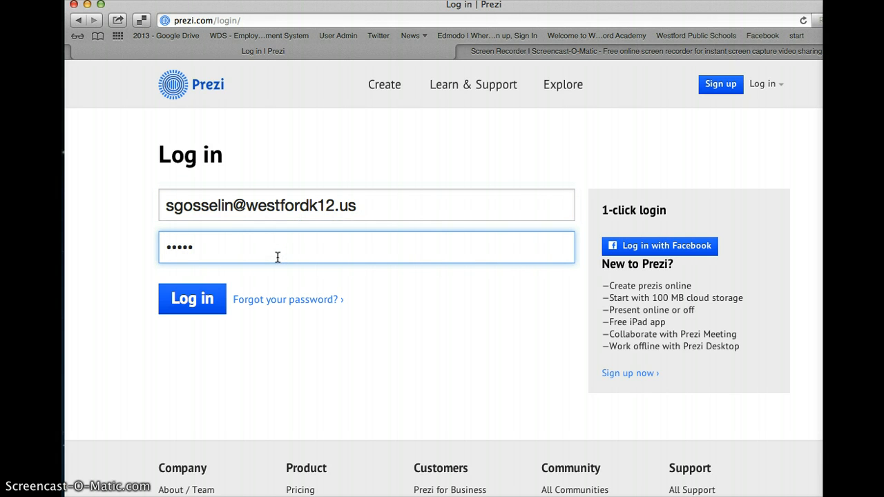
click(192, 309)
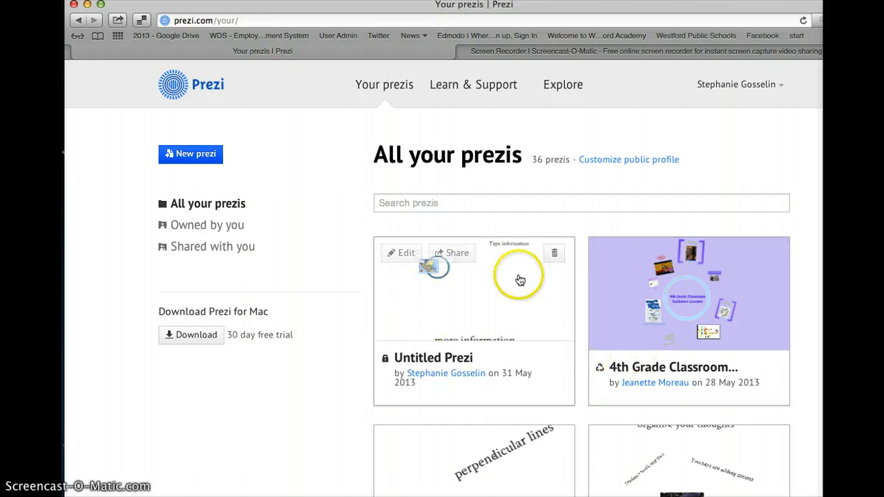
drag(511, 405, 551, 235)
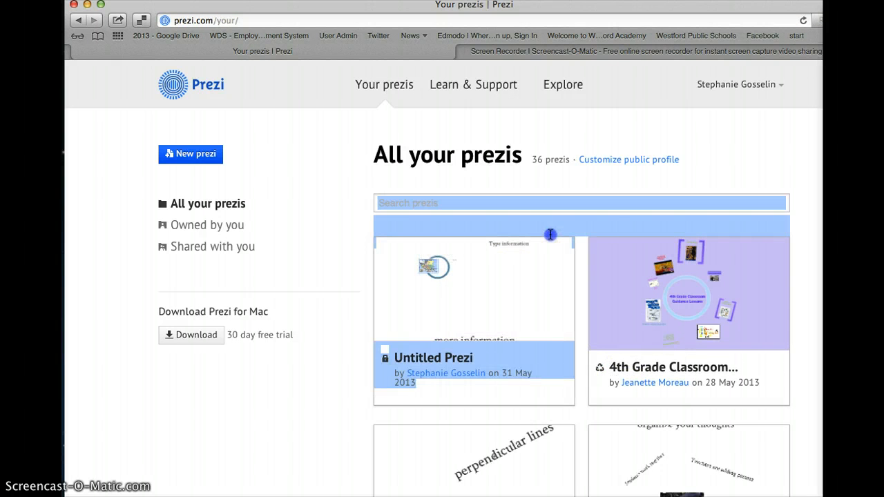
click(551, 235)
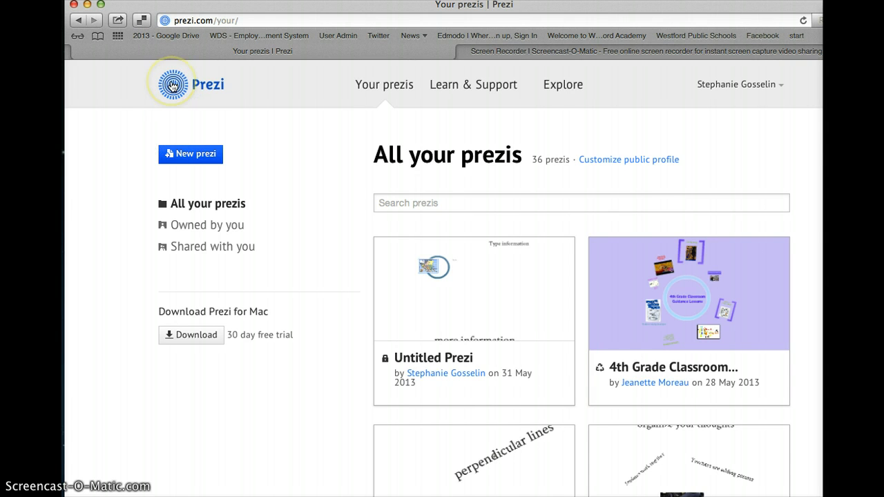
Create a new prezi from the White Space template in the template chooser.
click(190, 155)
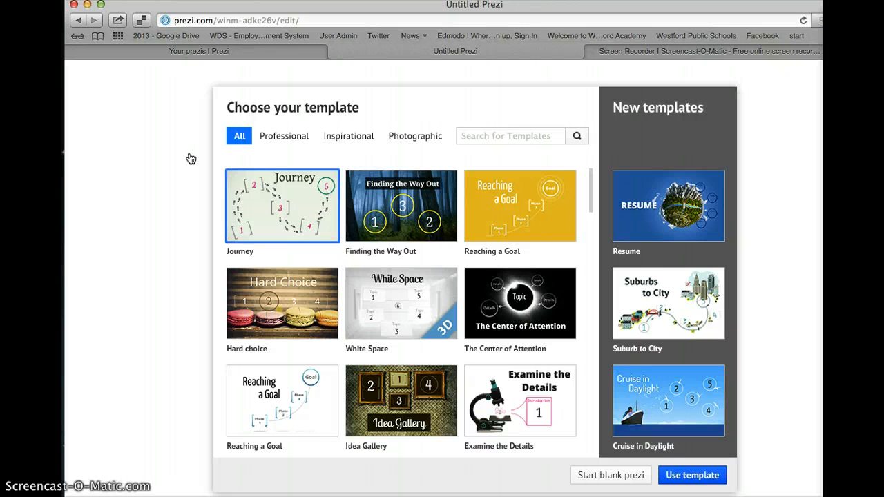
scroll(373, 294, down, 15)
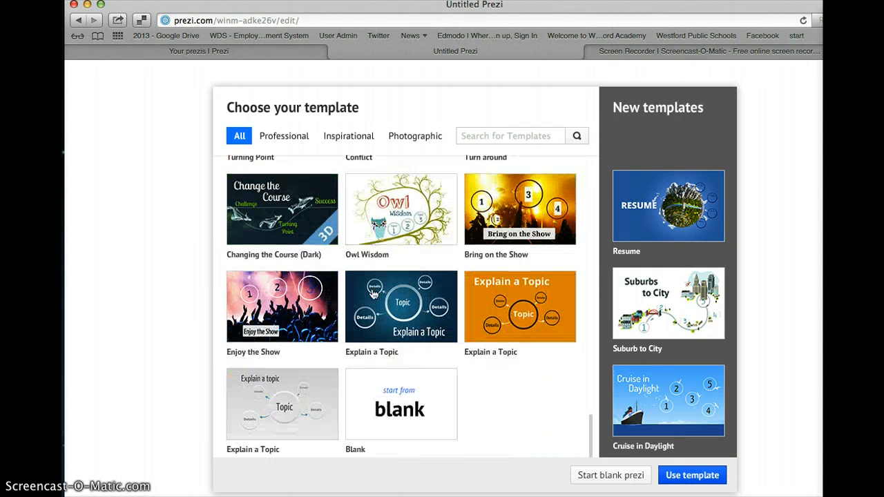
scroll(373, 294, up, 12)
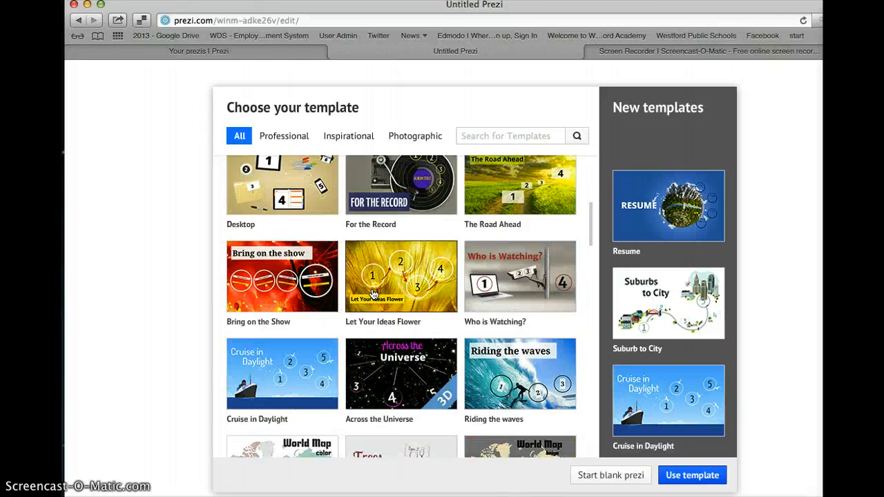
scroll(373, 295, up, 4)
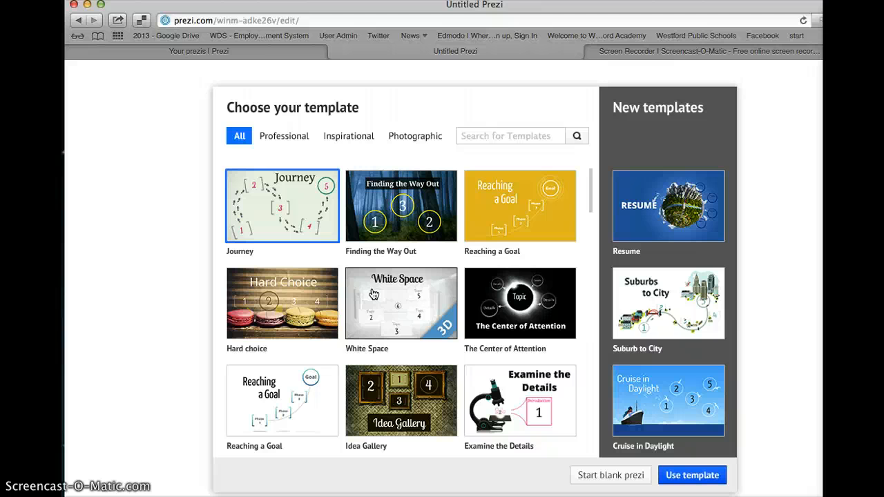
click(375, 293)
click(387, 303)
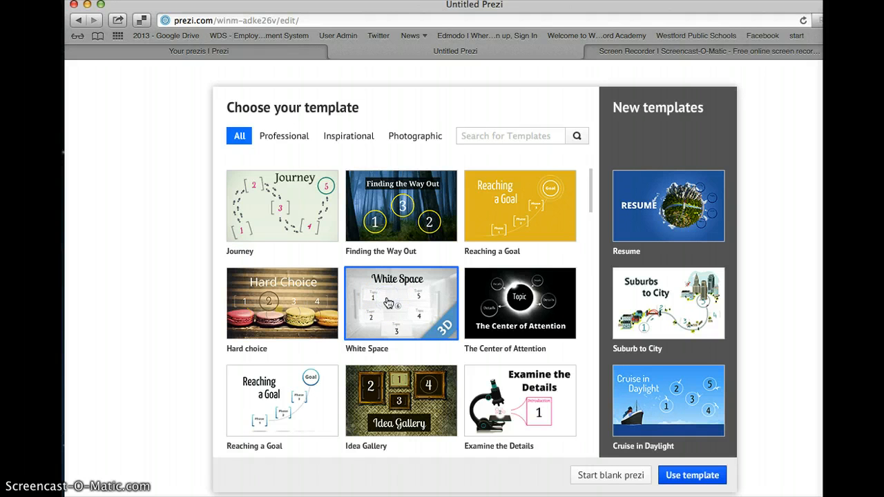
click(397, 307)
click(684, 475)
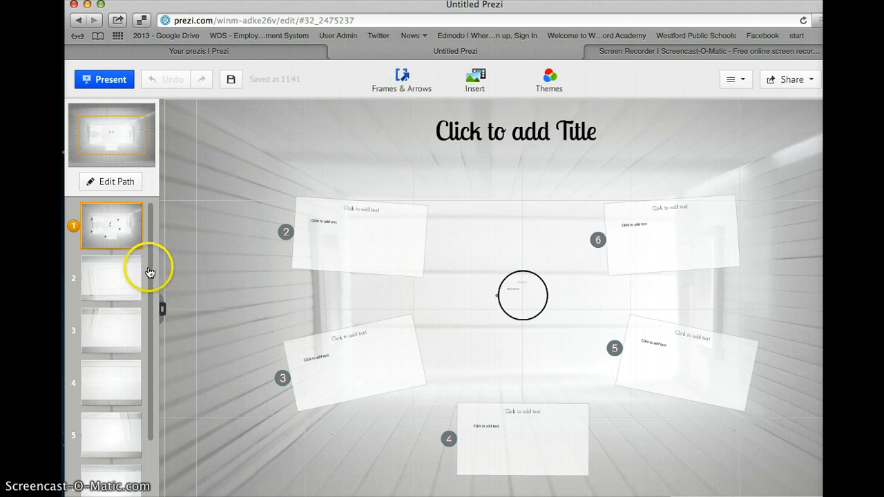
Enter 'All about Prezi' in the title placeholder of the new prezi.
drag(147, 272, 148, 235)
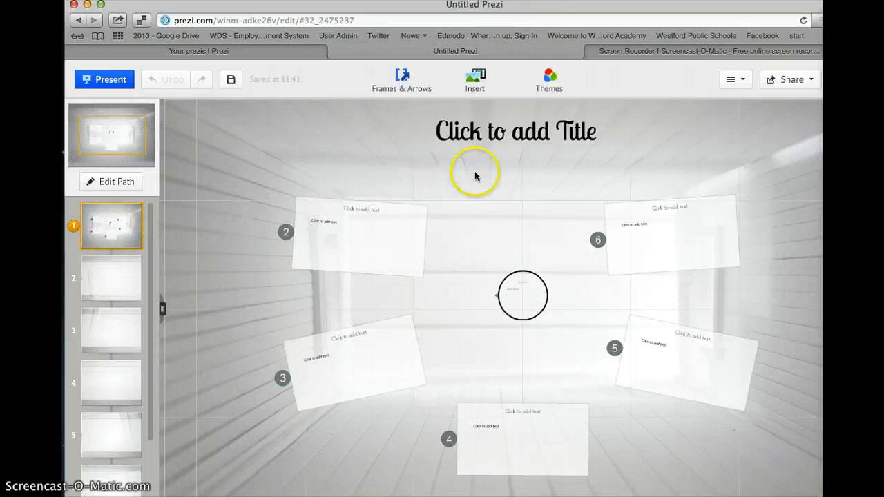
click(508, 139)
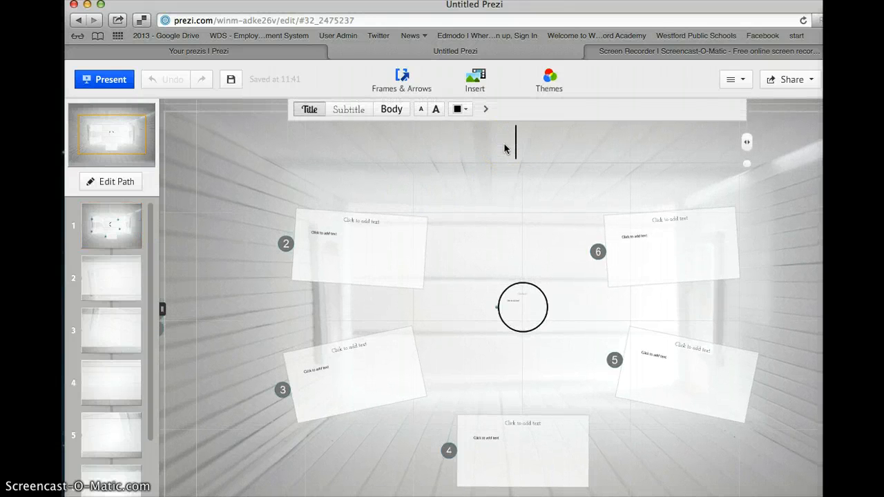
text(All a)
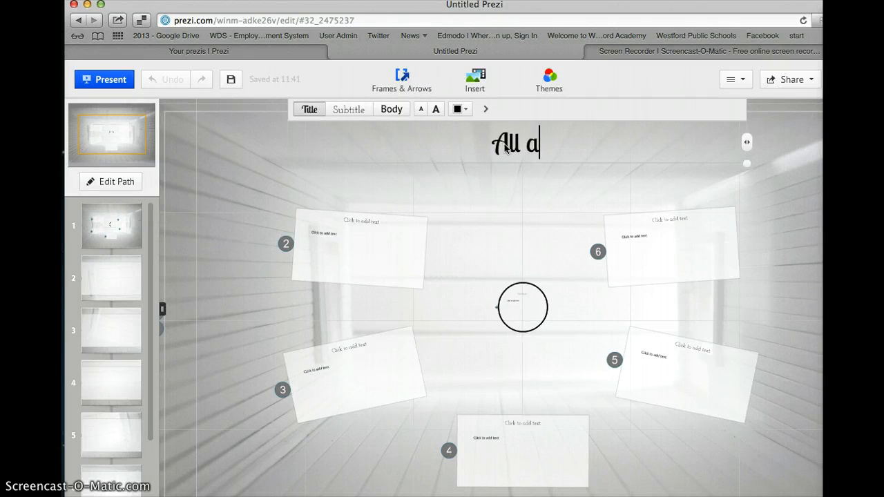
text(bout Prezi)
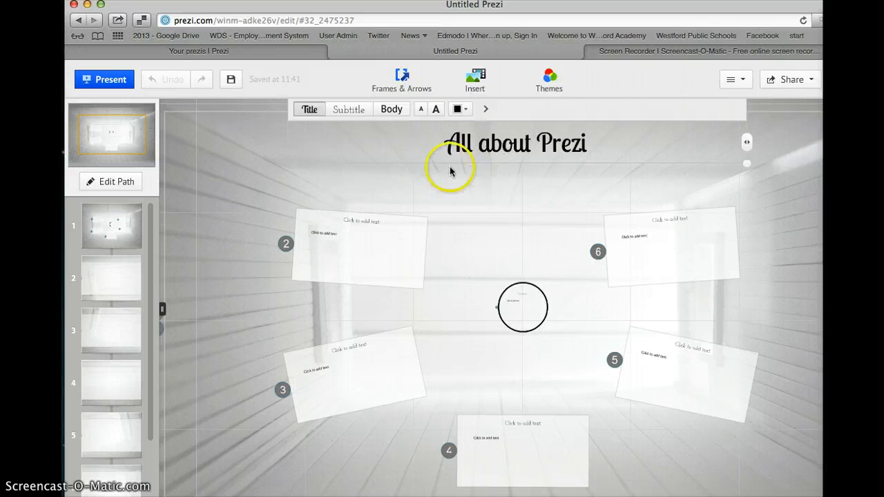
click(514, 198)
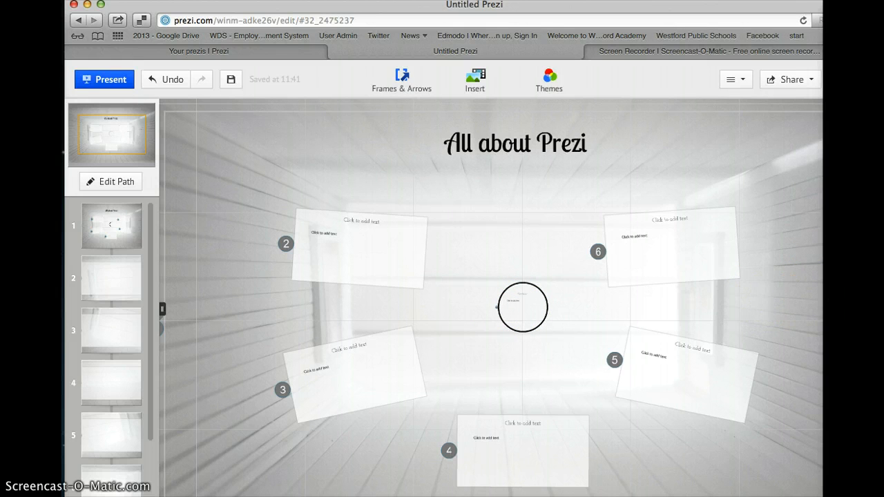
Zoom around the canvas and open frame 2 for editing.
scroll(688, 315, down, 3)
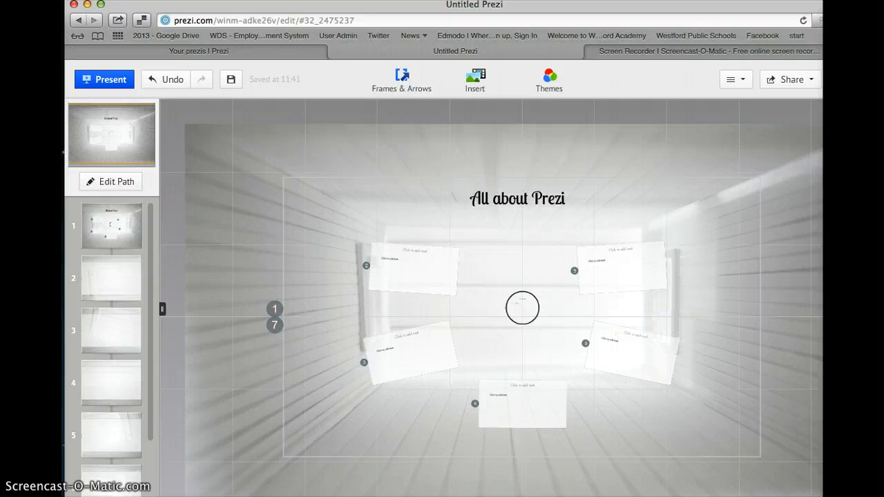
scroll(522, 308, up, 5)
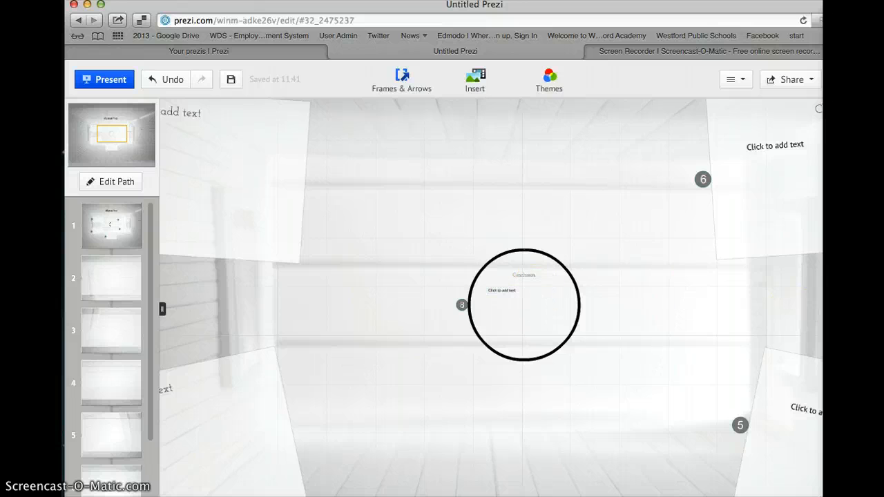
scroll(522, 309, down, 5)
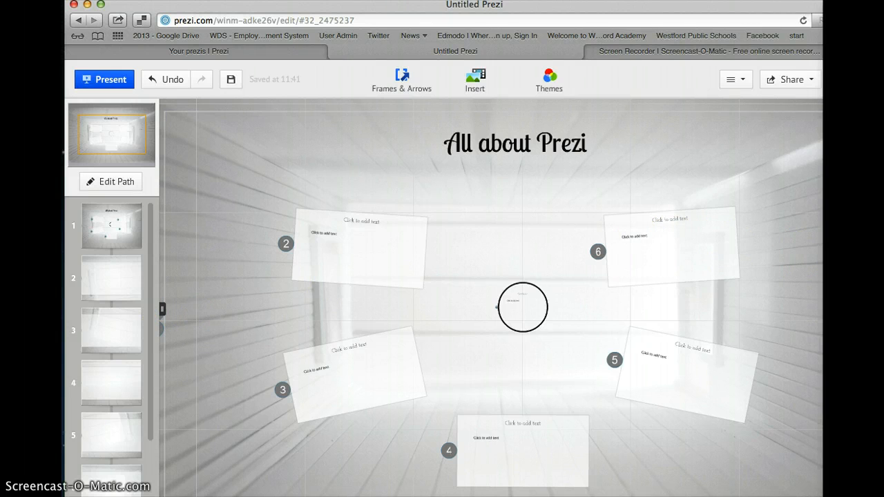
scroll(522, 309, down, 2)
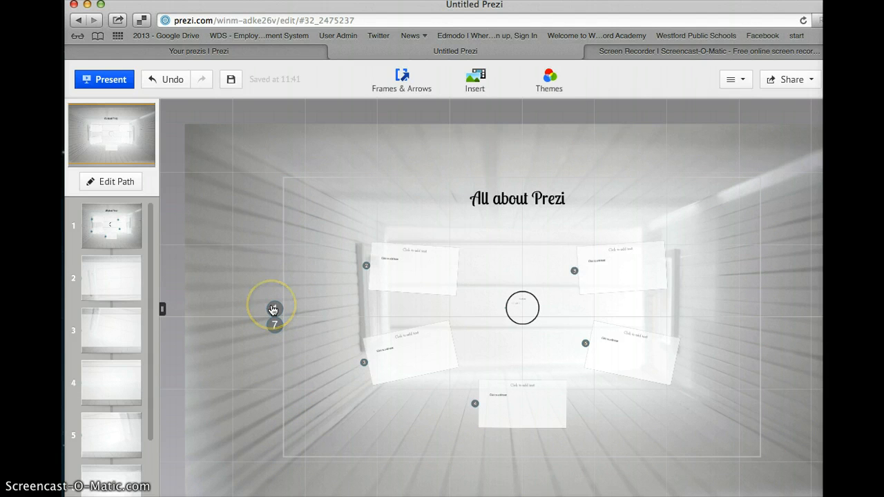
click(404, 261)
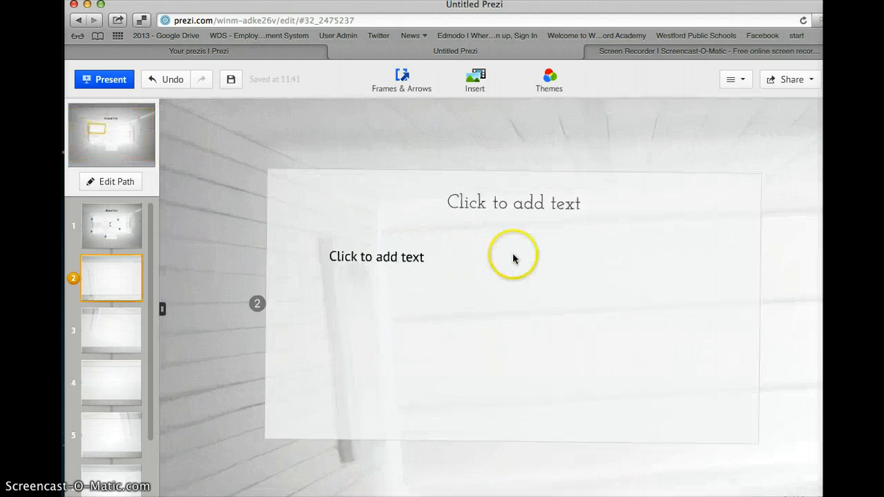
Title frame 2 'Add Text'.
click(506, 166)
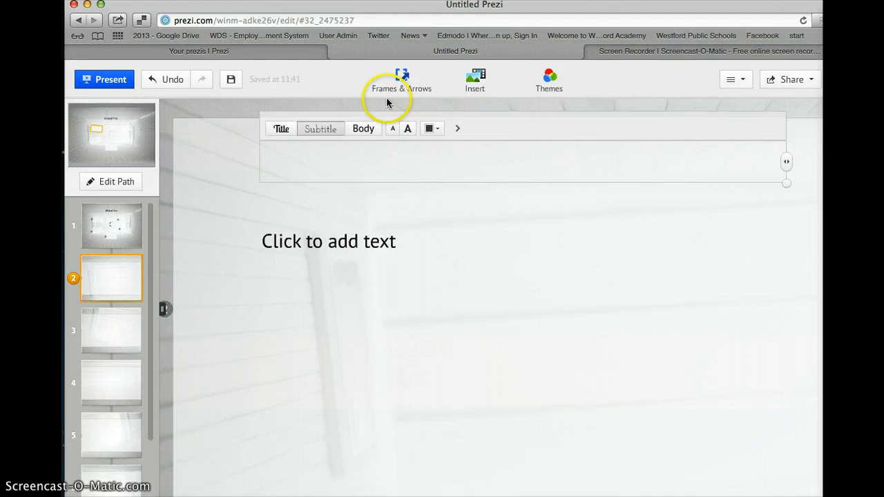
text(Addte)
key(BackSpace)
key(BackSpace)
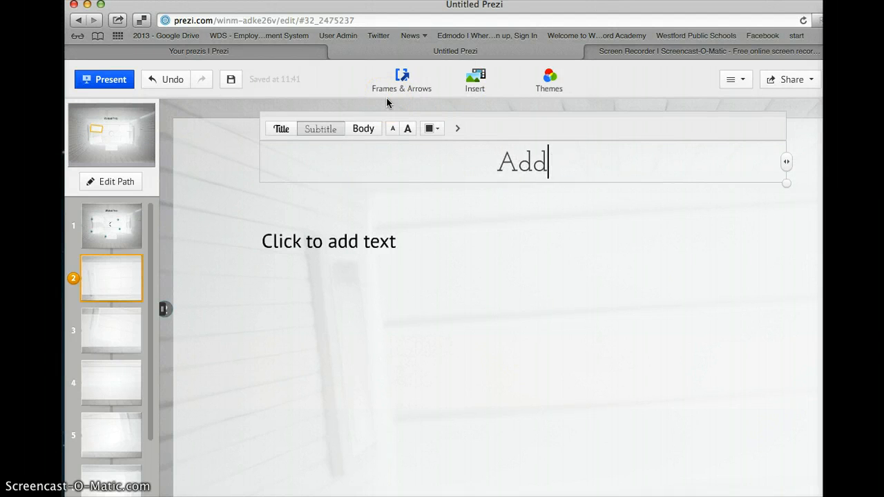
key(Return)
text(Text)
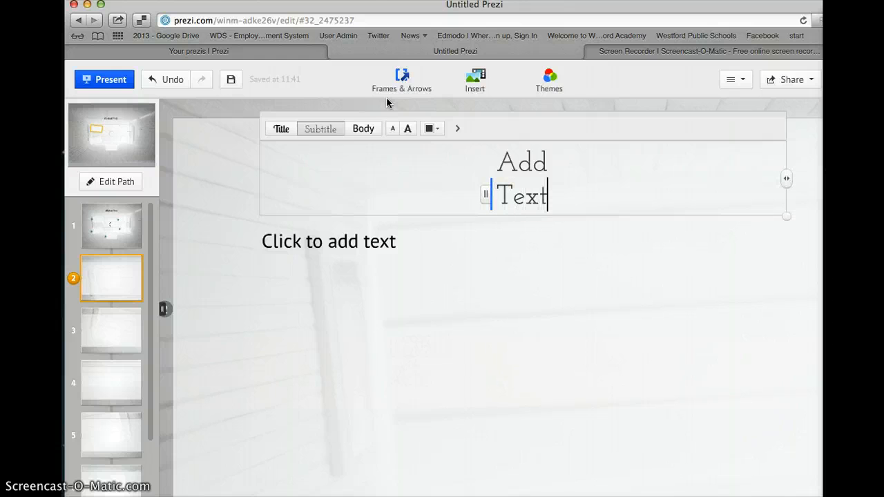
Write body lines 'Make your point' and 'Keep it short' with a blank line between.
click(350, 248)
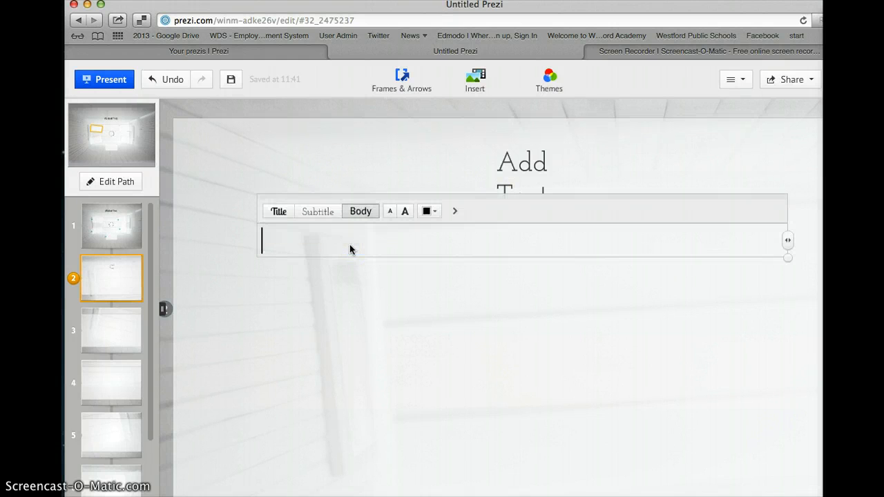
text(Make yo)
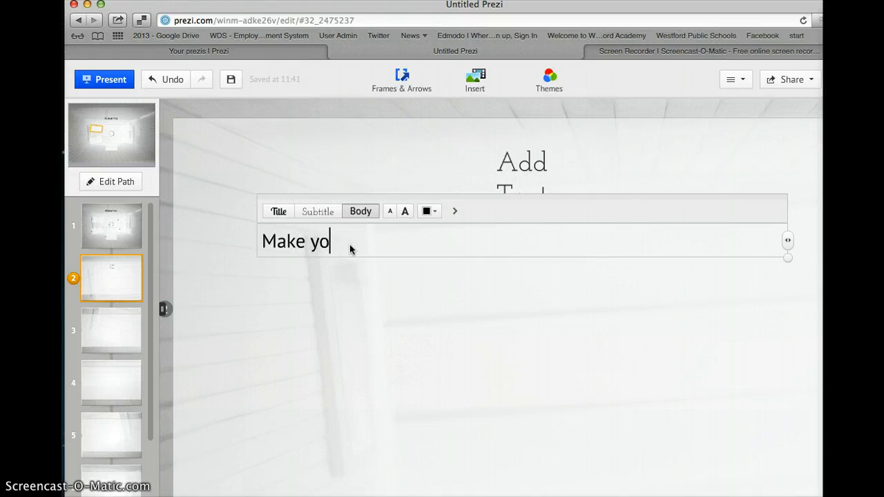
text(ur point)
key(Return)
text(Keep it sho)
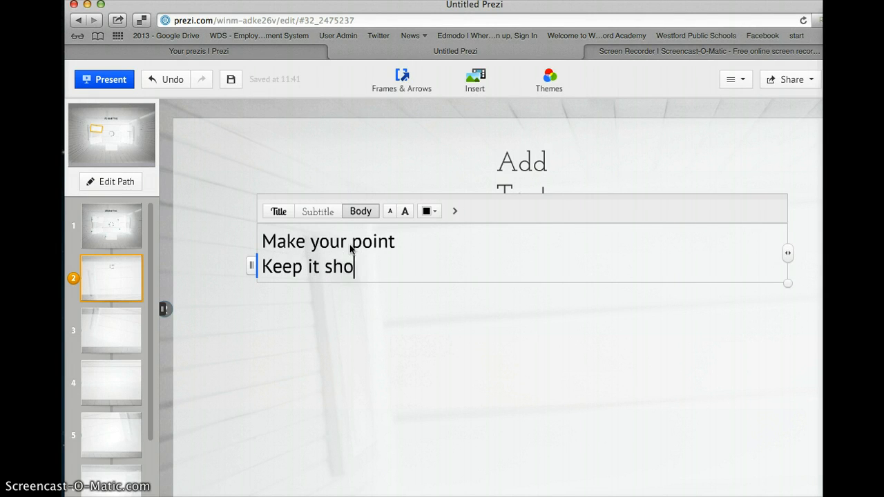
text(rt)
click(345, 355)
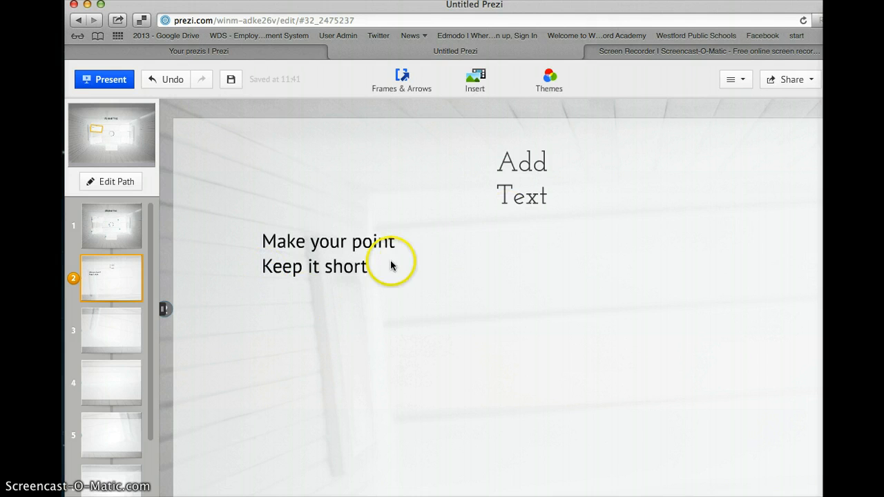
click(263, 274)
key(Return)
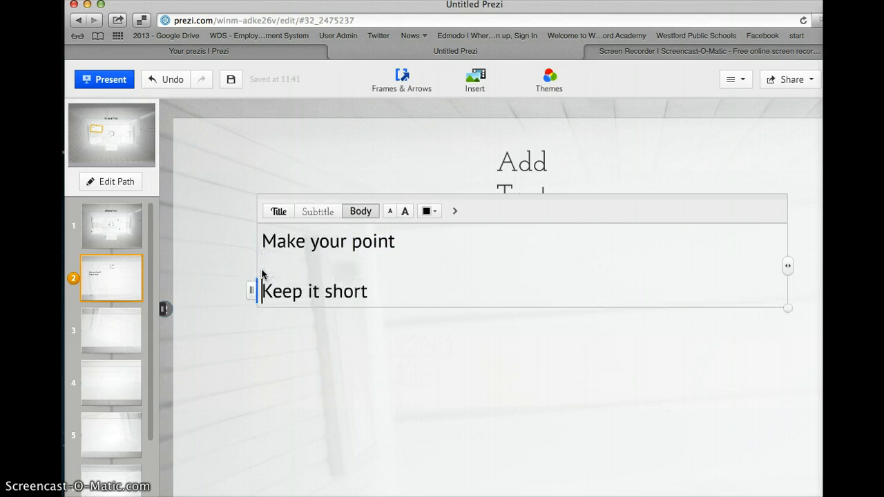
click(435, 310)
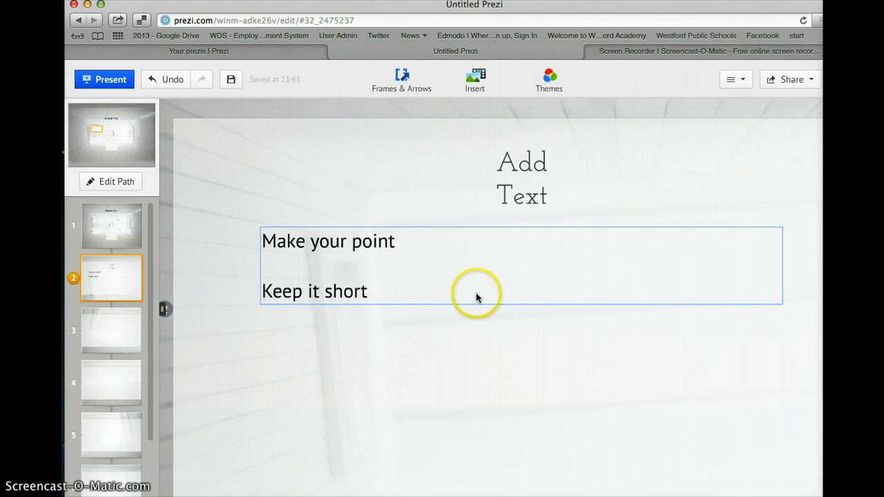
Resize the body text box to a narrower shape.
click(632, 274)
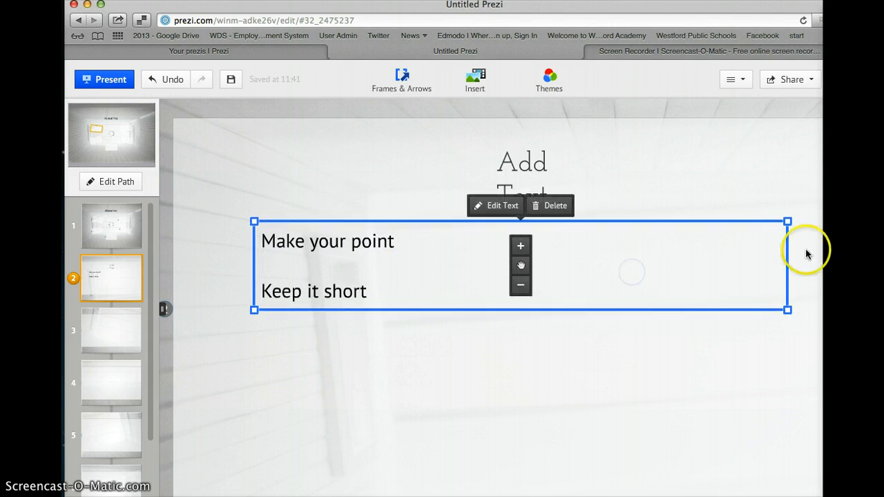
drag(788, 311, 760, 306)
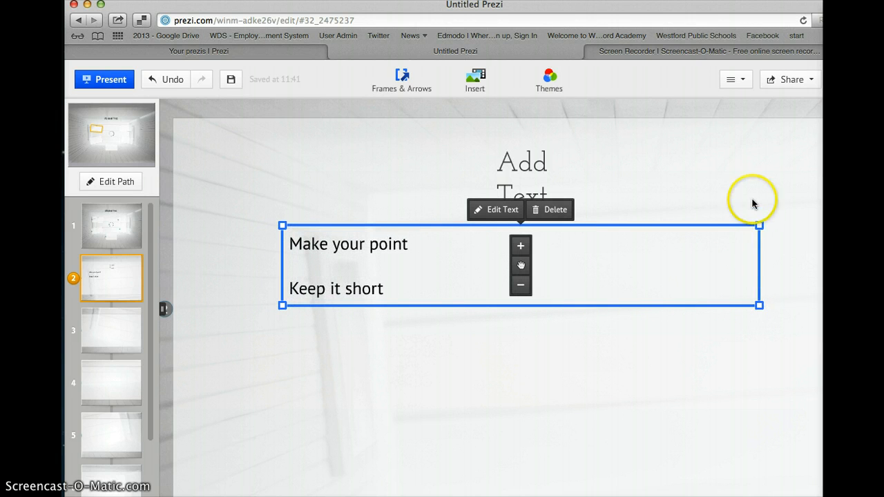
mouse_move(760, 224)
mouse_down()
mouse_move(737, 227)
mouse_move(760, 239)
mouse_up()
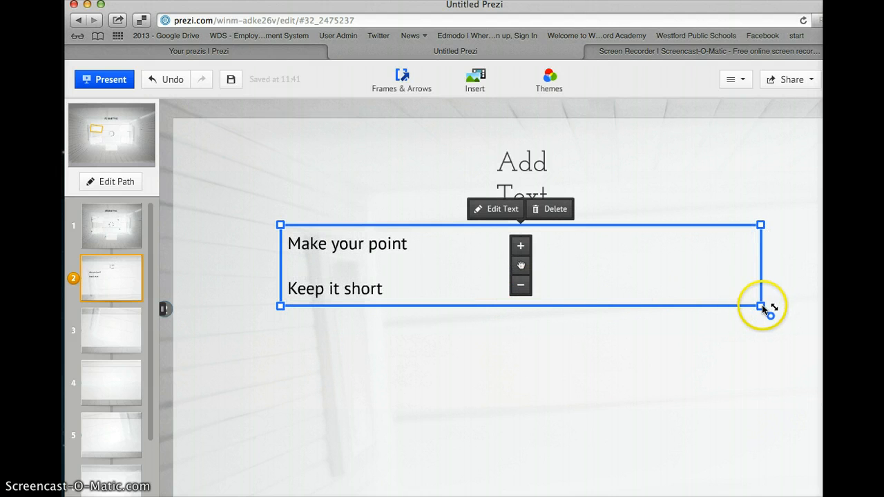
drag(760, 270, 680, 274)
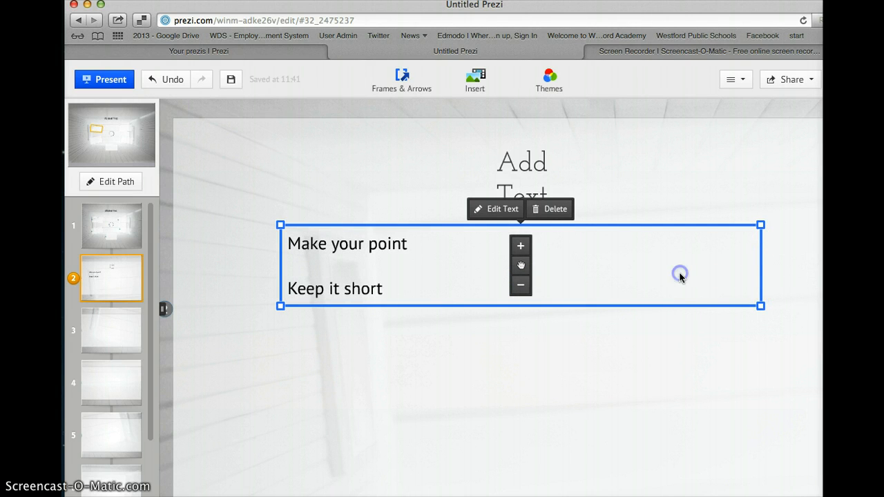
click(500, 402)
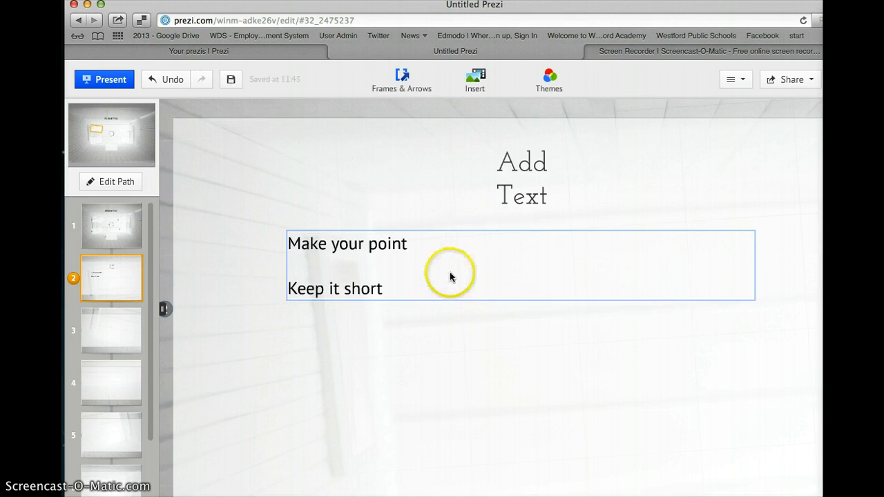
Open Insert > Image, search 'pencil' and restrict results to commercial-use images.
click(474, 86)
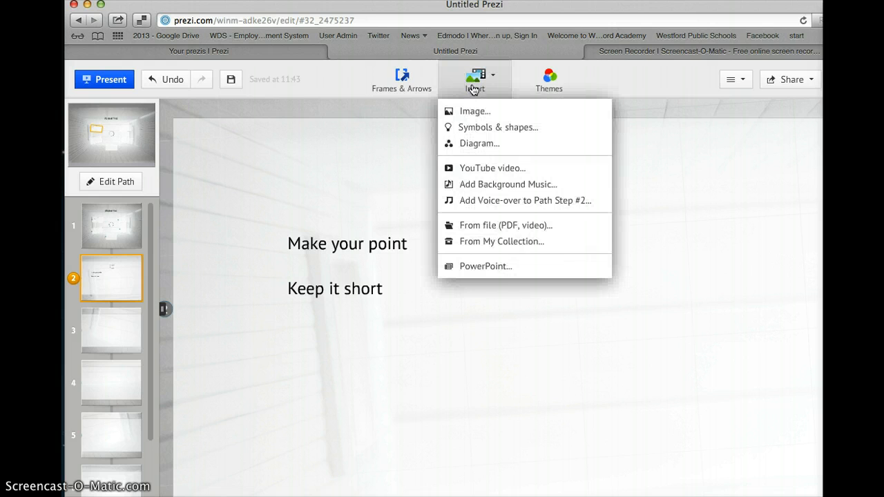
click(474, 113)
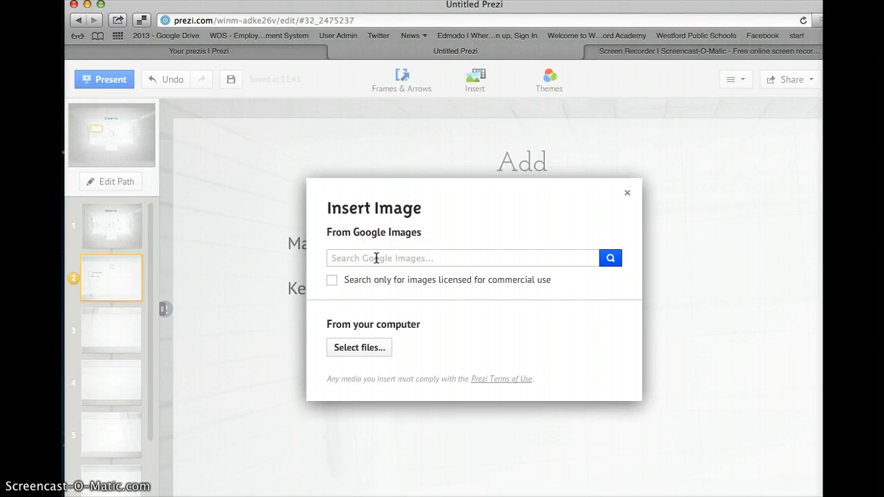
text(pencil)
click(332, 283)
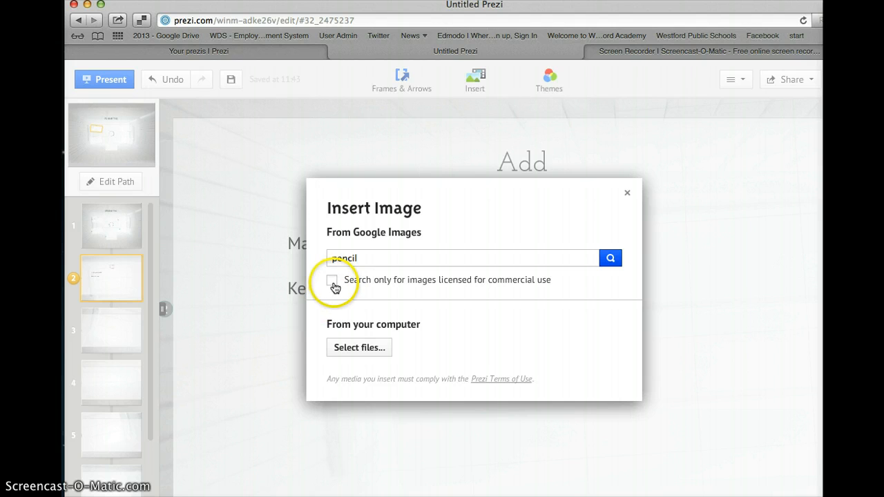
click(334, 286)
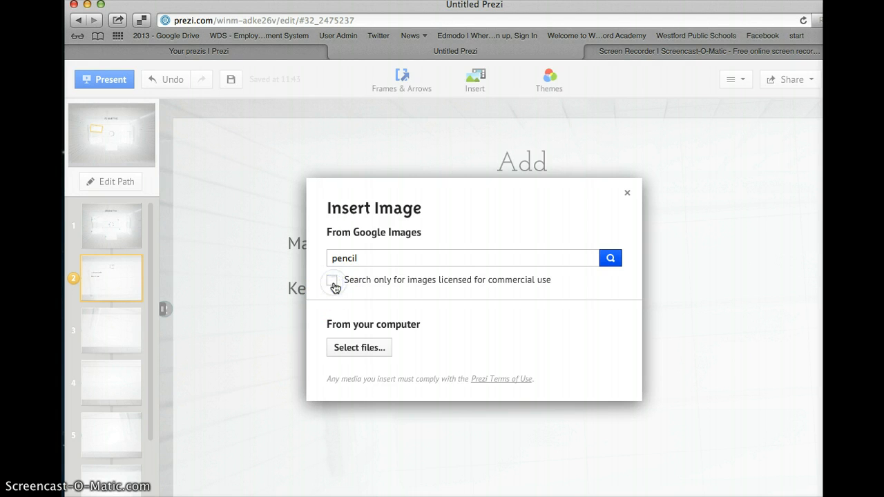
click(333, 286)
Run the pencil search and insert the yellow pencil with green ferrule.
click(610, 260)
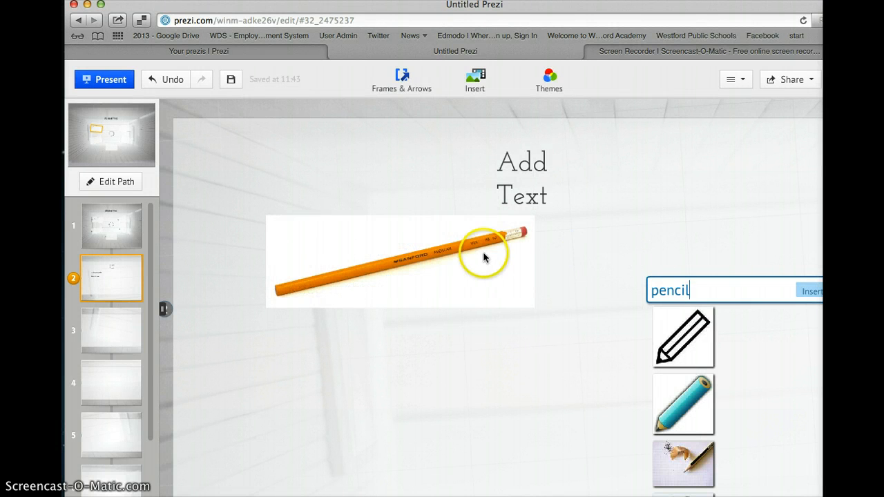
mouse_move(472, 248)
mouse_down()
mouse_move(523, 302)
mouse_move(562, 316)
mouse_move(611, 371)
mouse_move(650, 347)
mouse_up()
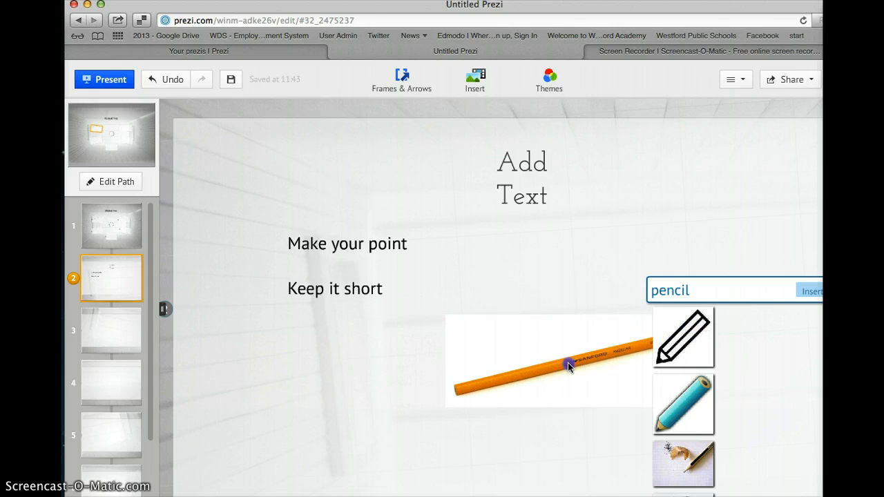
click(546, 366)
drag(545, 366, 477, 381)
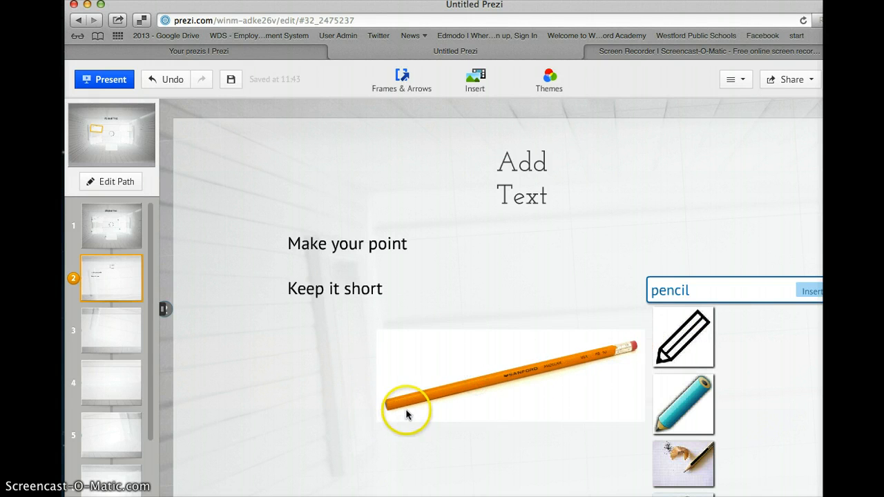
click(695, 368)
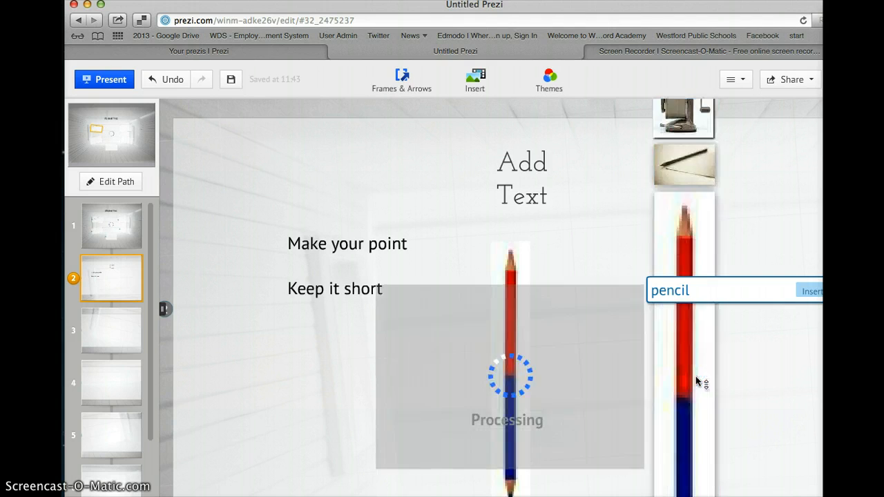
scroll(696, 377, down, 1)
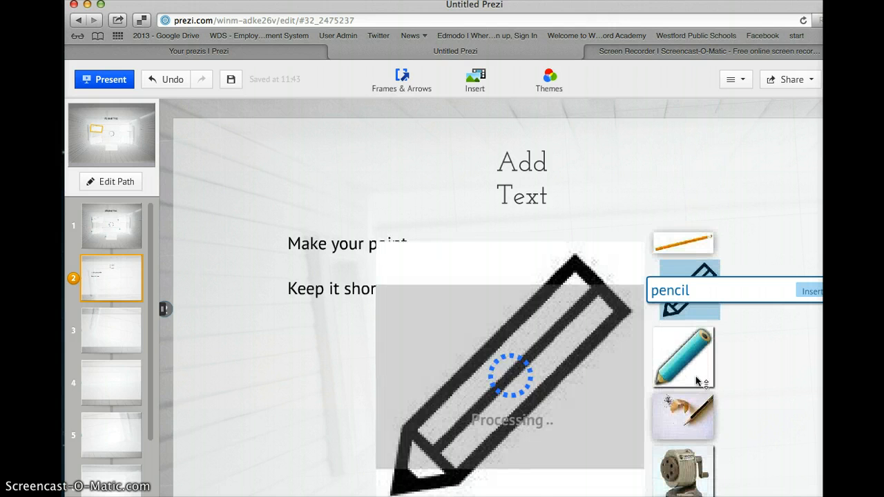
scroll(697, 379, down, 5)
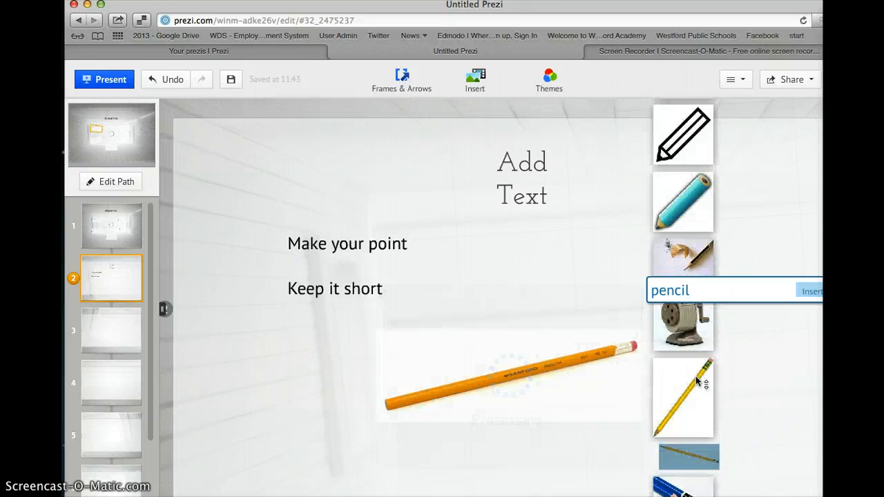
click(681, 254)
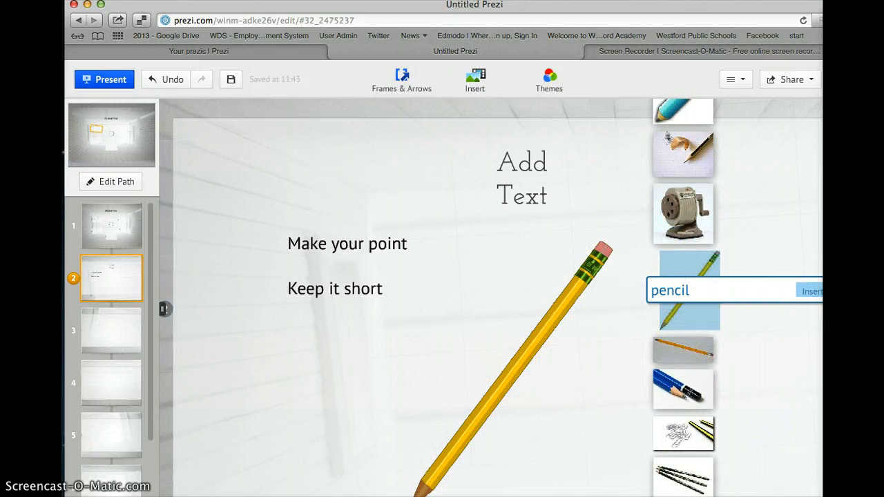
Close the search results and place the pencil right of the body text.
click(814, 294)
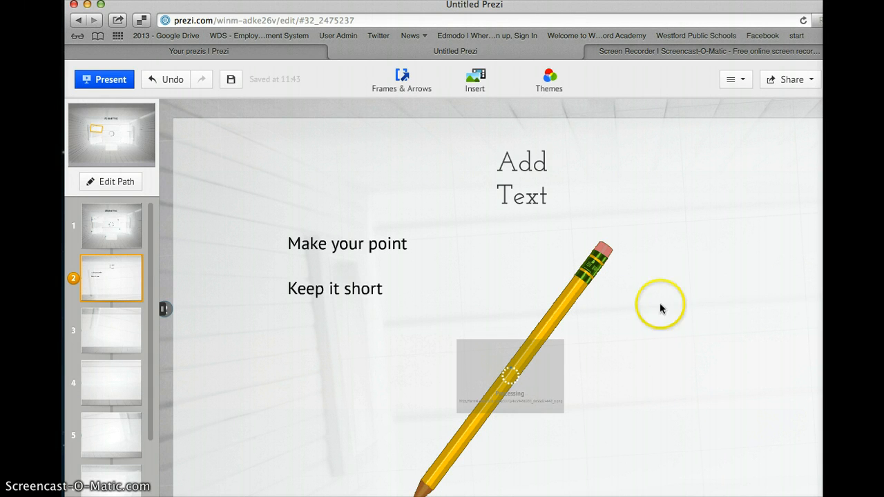
mouse_move(577, 287)
mouse_down()
mouse_move(603, 274)
mouse_move(581, 291)
mouse_move(566, 286)
mouse_up()
drag(532, 352, 643, 290)
click(494, 382)
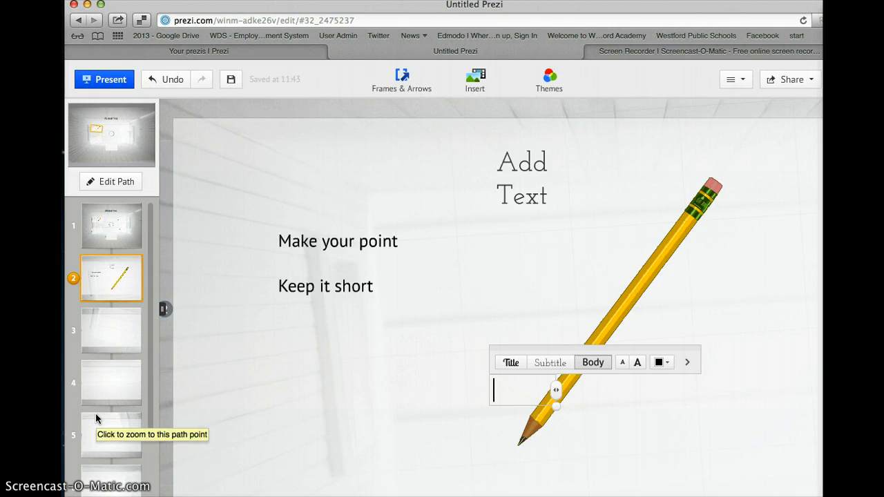
Go to frame 3 and type 'Add a movie' in its body.
click(116, 340)
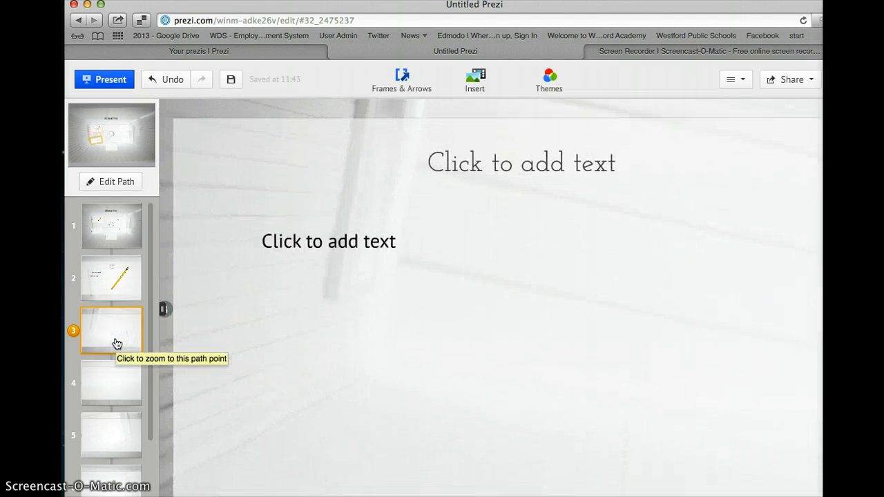
click(298, 247)
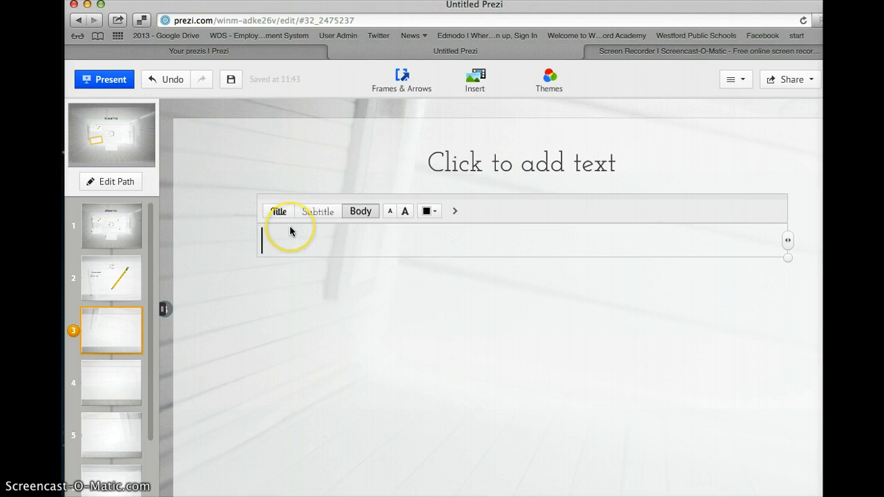
text(Add a )
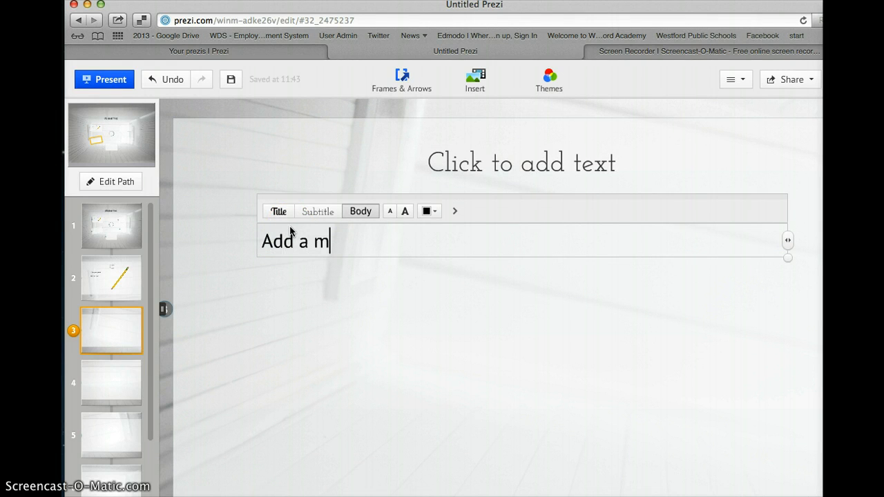
text(movie)
click(315, 312)
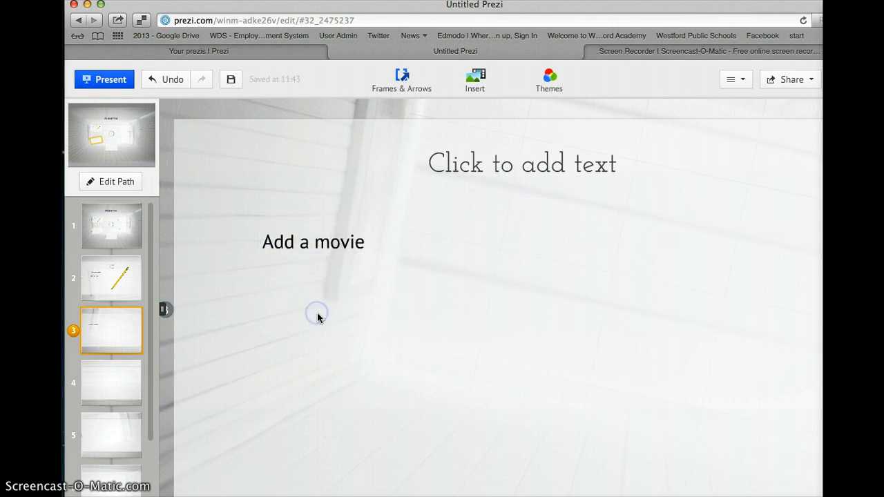
Title frame 3 'Make it introesting'.
click(491, 163)
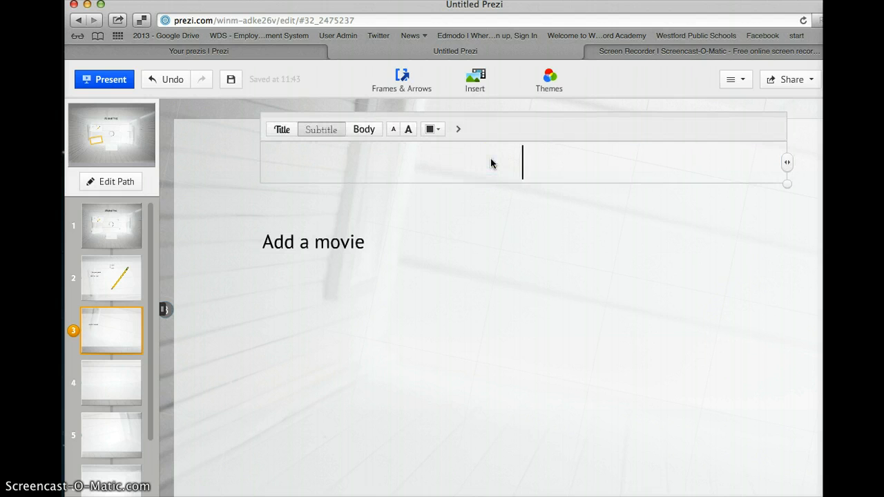
click(492, 169)
text(Make )
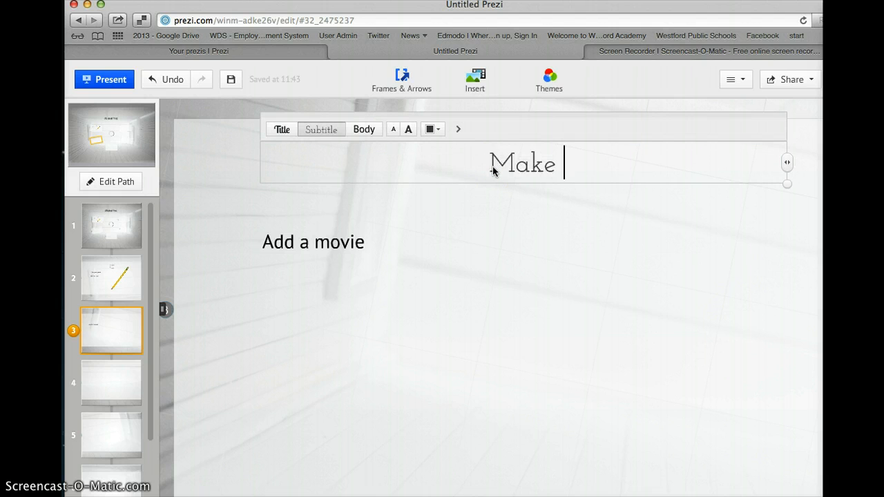
text(it intro)
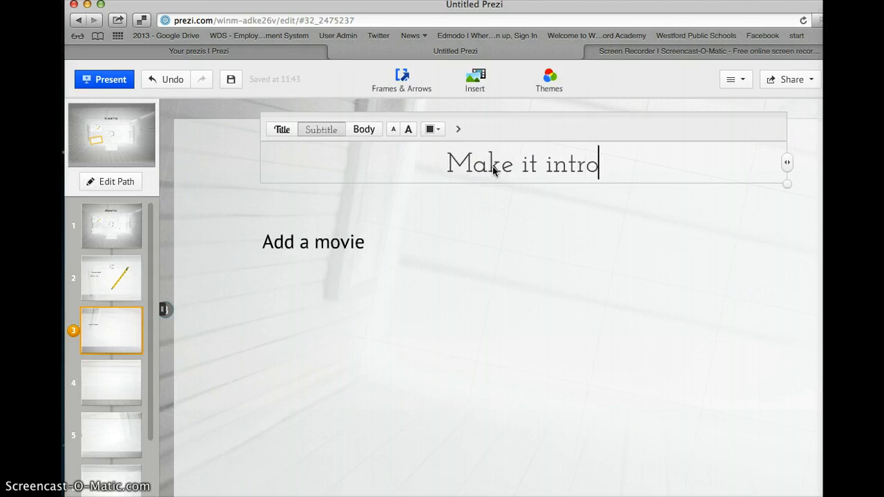
text(esting)
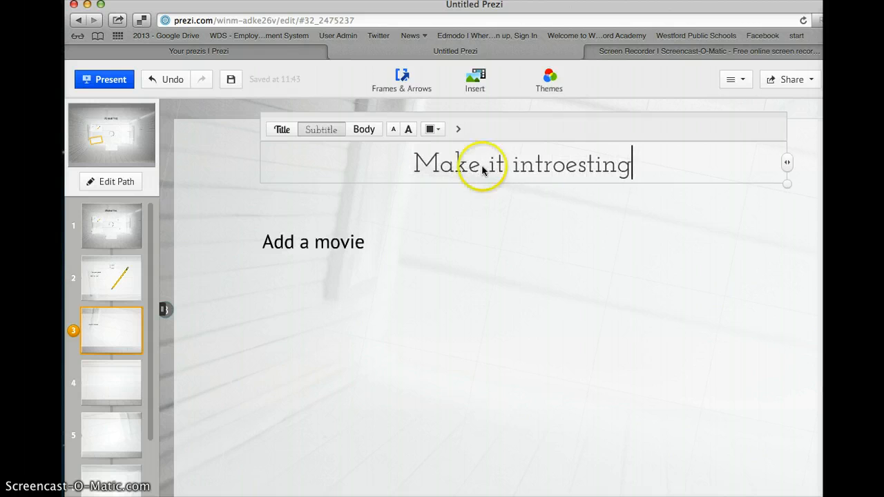
Extend the body to read 'Add a movie to support your claim'.
click(366, 250)
click(371, 242)
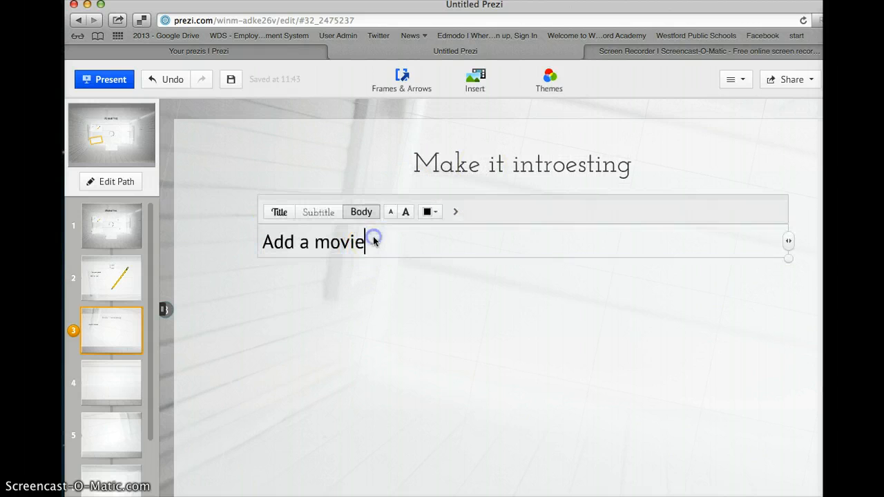
text(to support your)
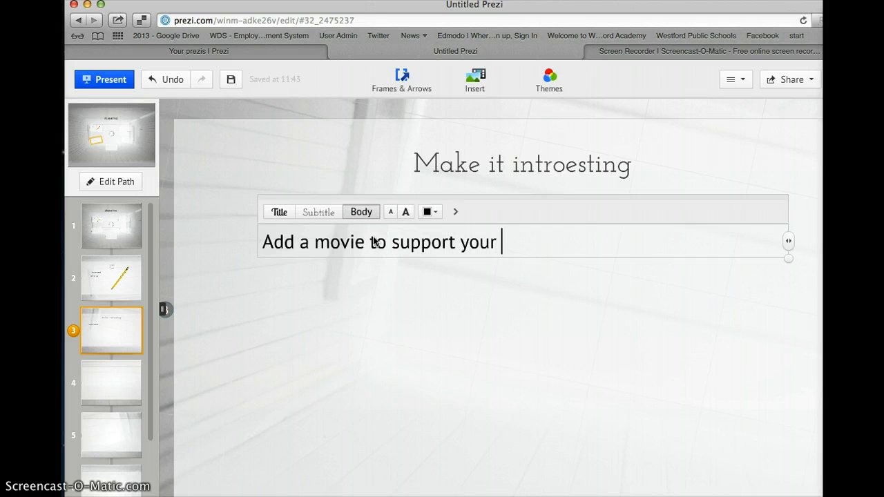
text( claim)
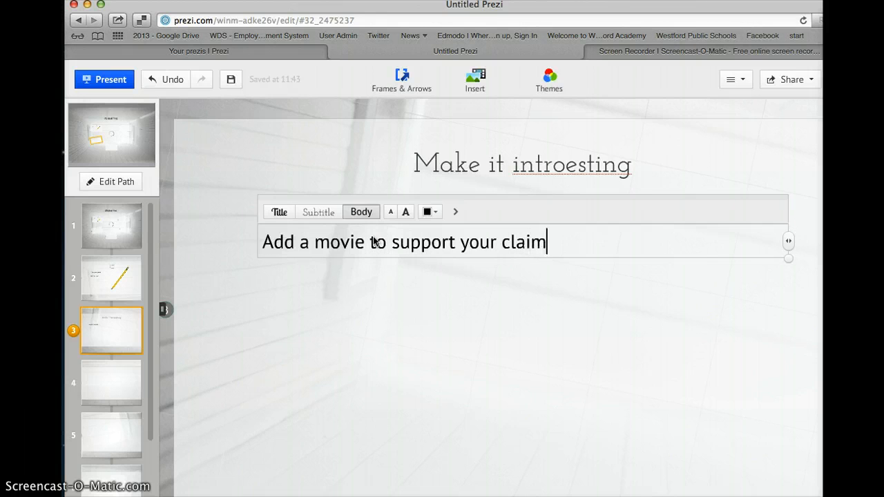
click(359, 300)
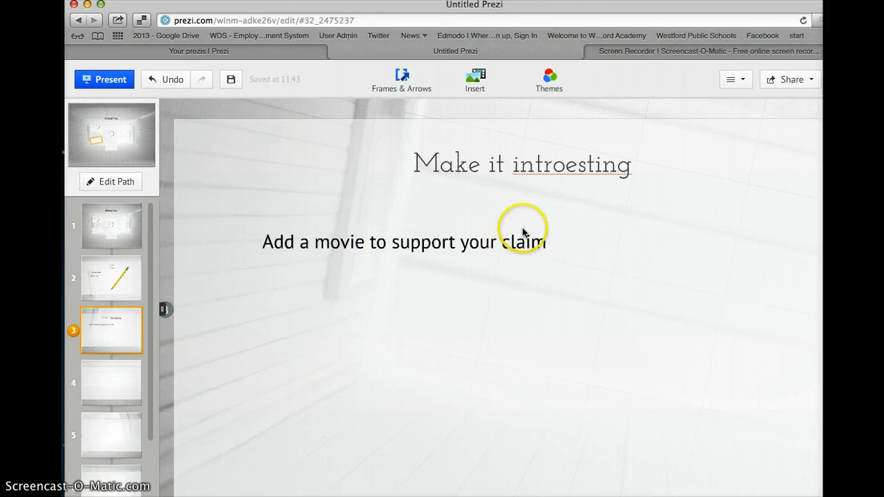
Delete the stray 'o' and apply the 'interesting' spelling suggestion to the title.
click(566, 167)
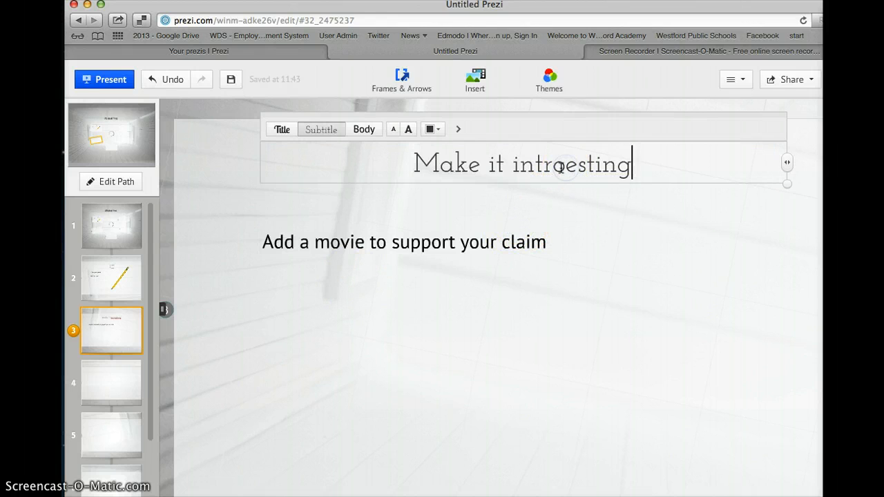
click(566, 167)
key(BackSpace)
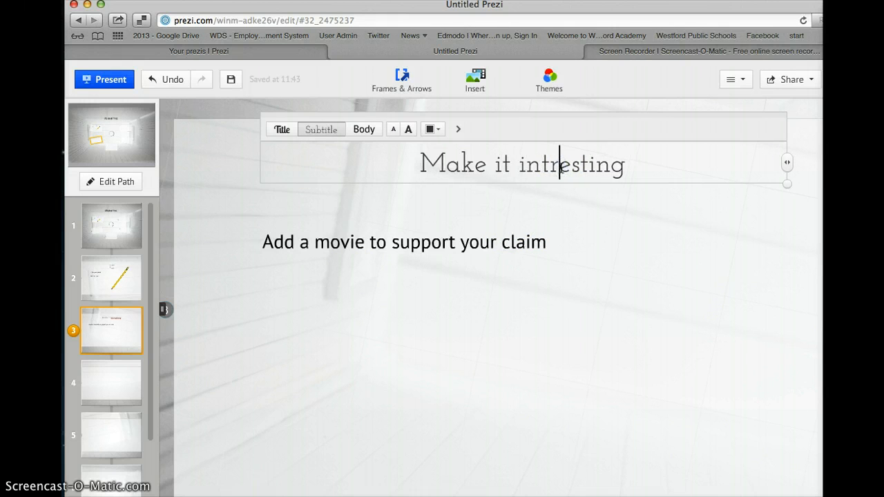
click(552, 163)
click(569, 198)
click(551, 166)
click(561, 168)
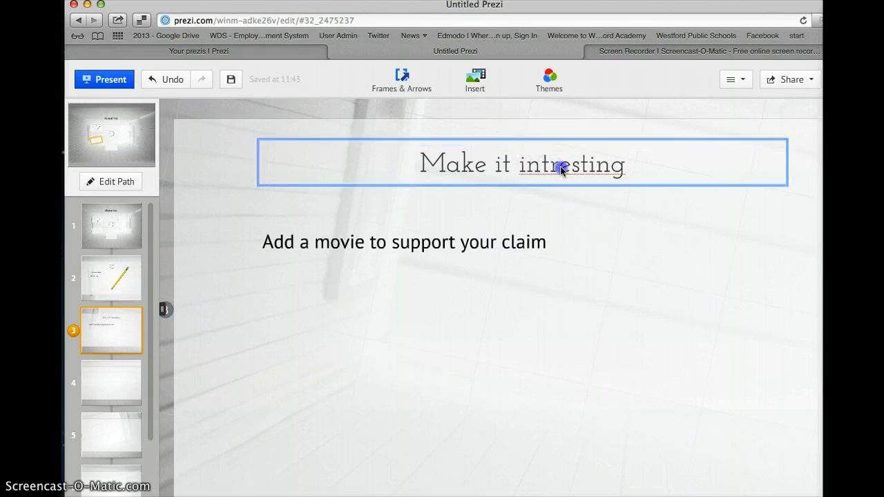
click(551, 166)
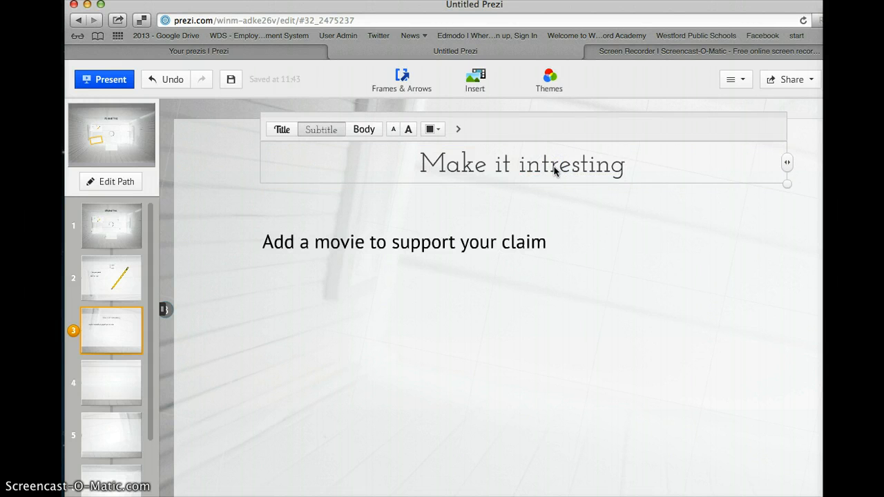
right_click(554, 170)
click(567, 173)
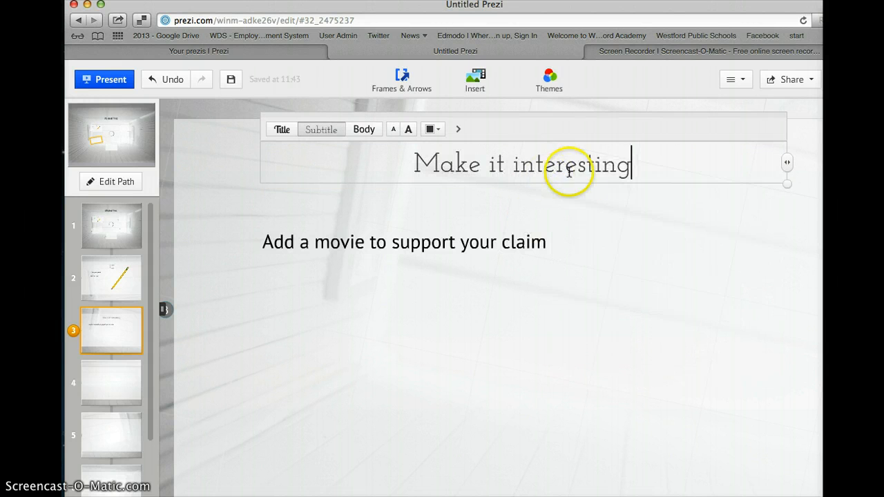
click(582, 196)
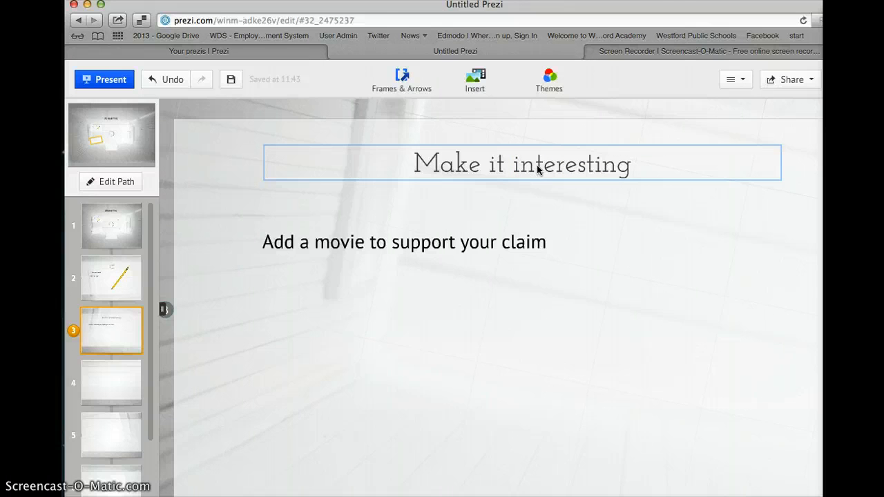
click(478, 290)
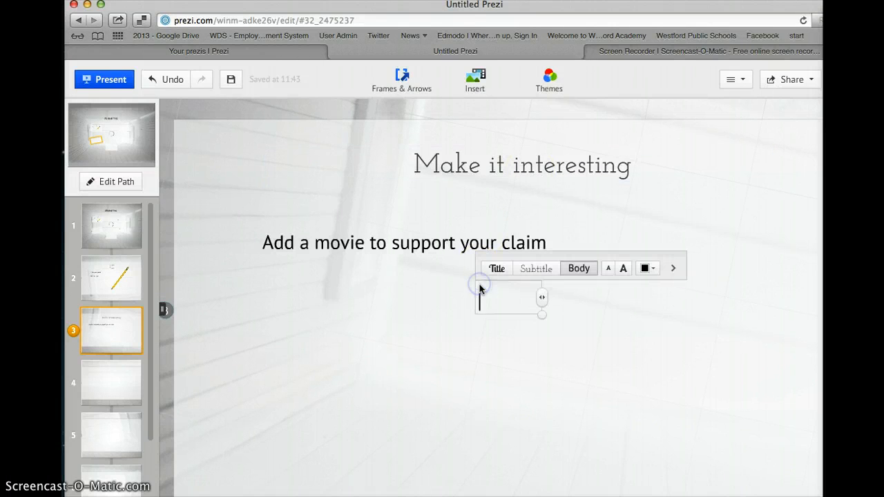
Open the Insert YouTube video prompt and switch to the 'How to use Prezi Animation' video.
click(477, 75)
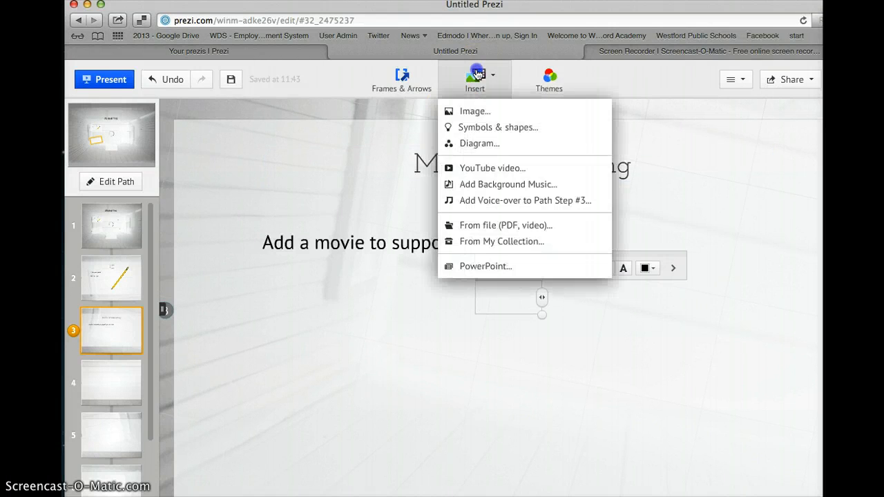
click(461, 169)
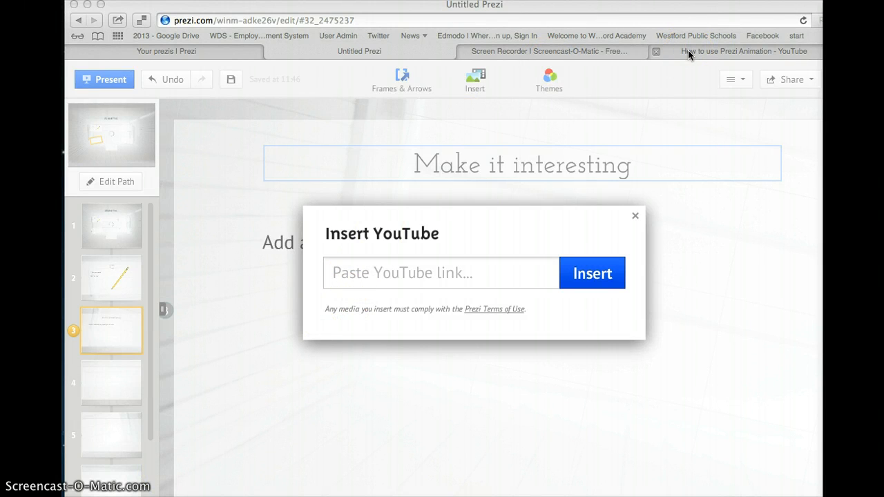
click(688, 52)
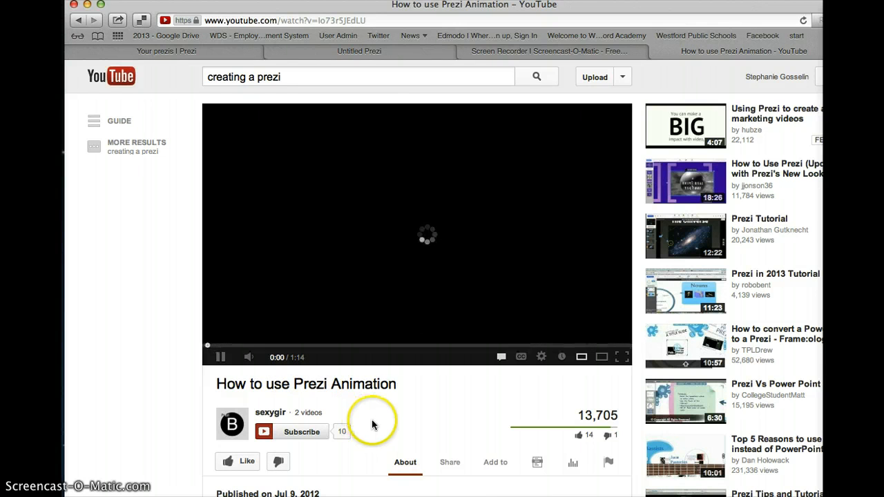
Pause the 'How to use Prezi Animation' video and copy its short share link.
scroll(405, 395, down, 2)
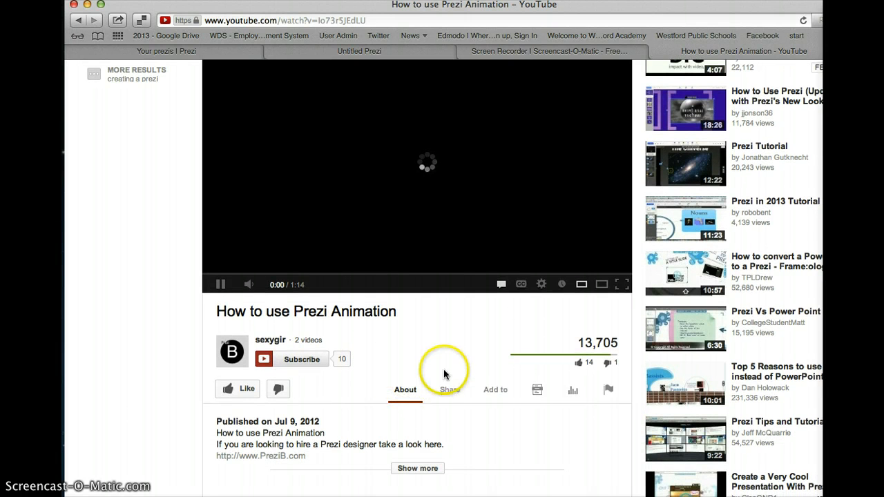
click(447, 396)
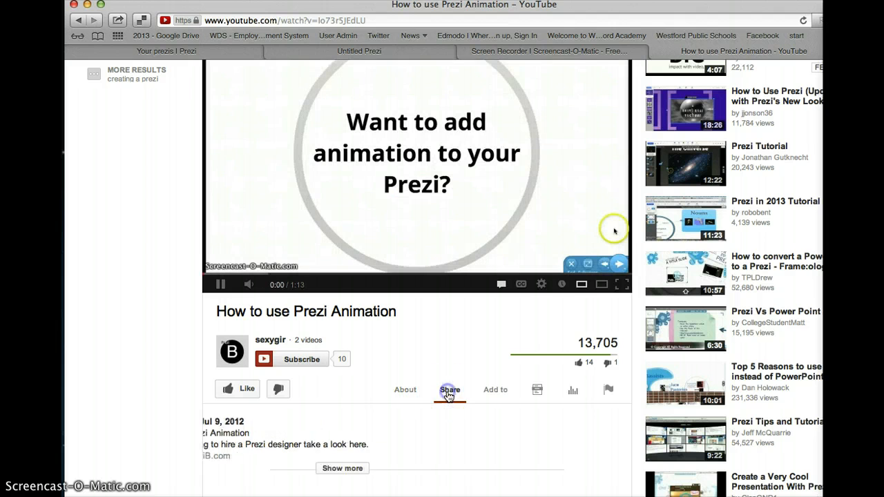
click(221, 284)
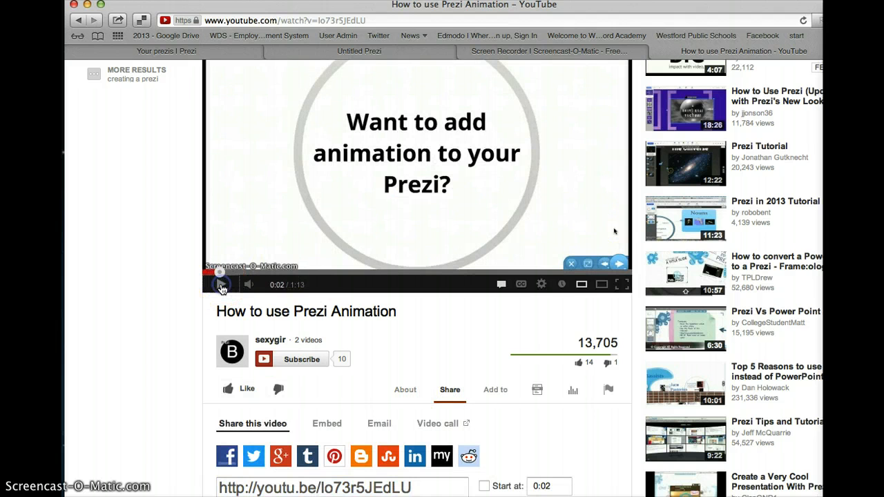
scroll(444, 414, down, 3)
click(439, 413)
key(super+c)
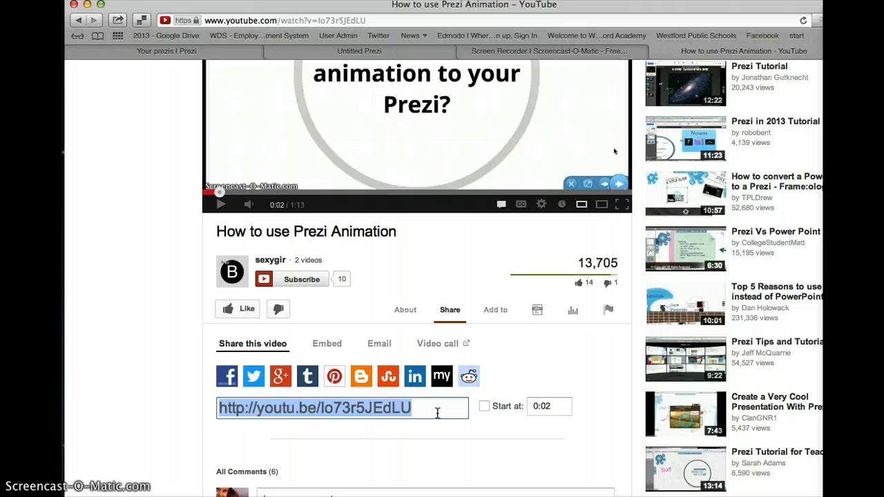
click(392, 57)
Paste the copied YouTube link and insert the video into frame 3.
click(359, 290)
right_click(354, 277)
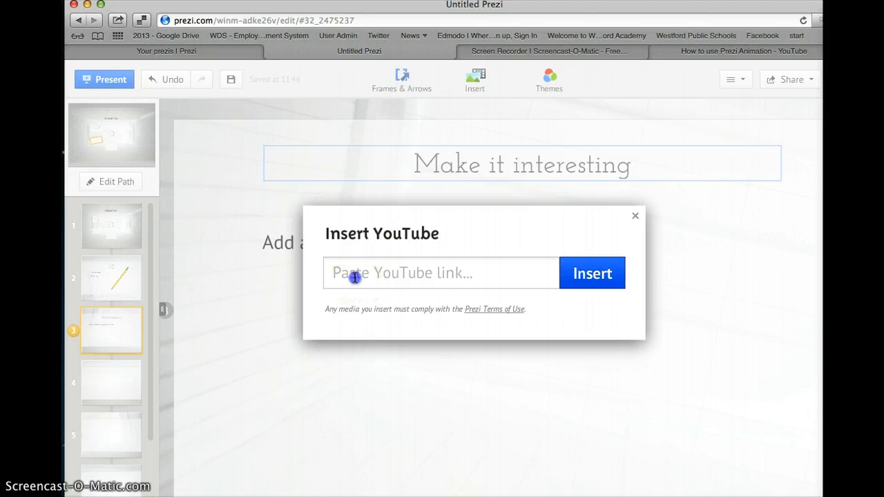
key(super+v)
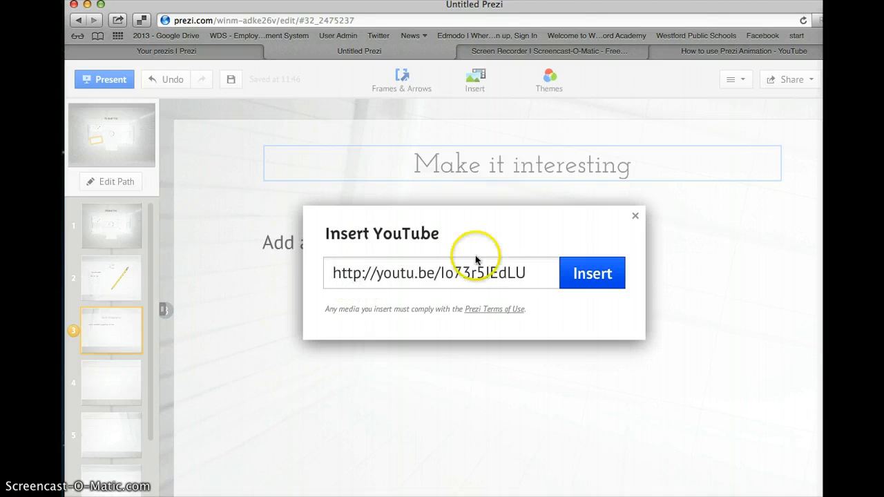
click(589, 266)
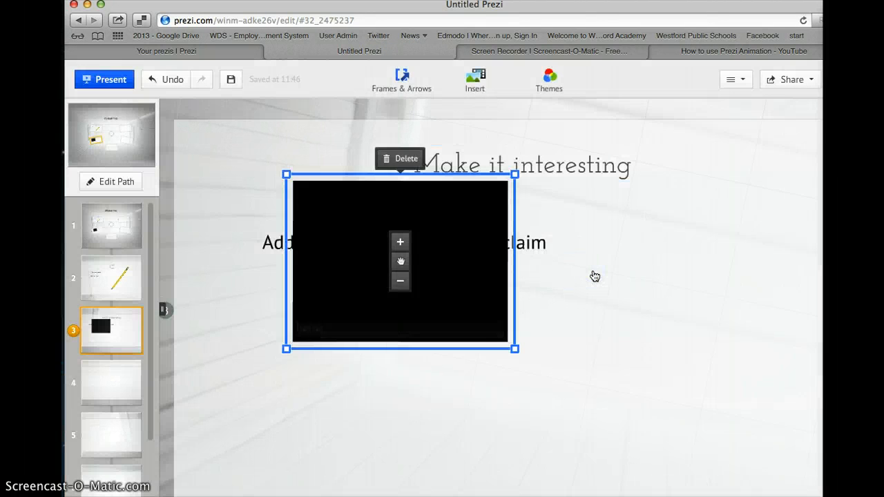
Enlarge the video and fit it below the movie line in frame 3.
drag(370, 221, 569, 318)
click(615, 218)
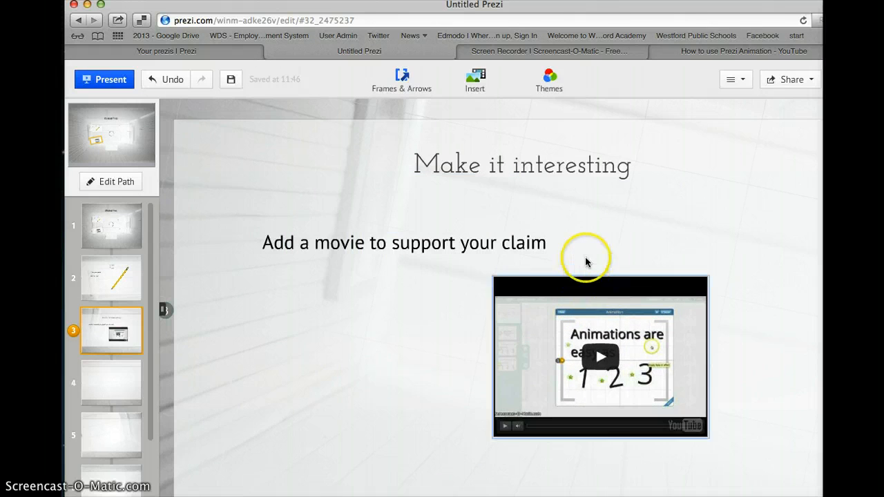
click(533, 297)
drag(487, 271, 414, 264)
drag(612, 296, 594, 311)
drag(736, 493, 724, 489)
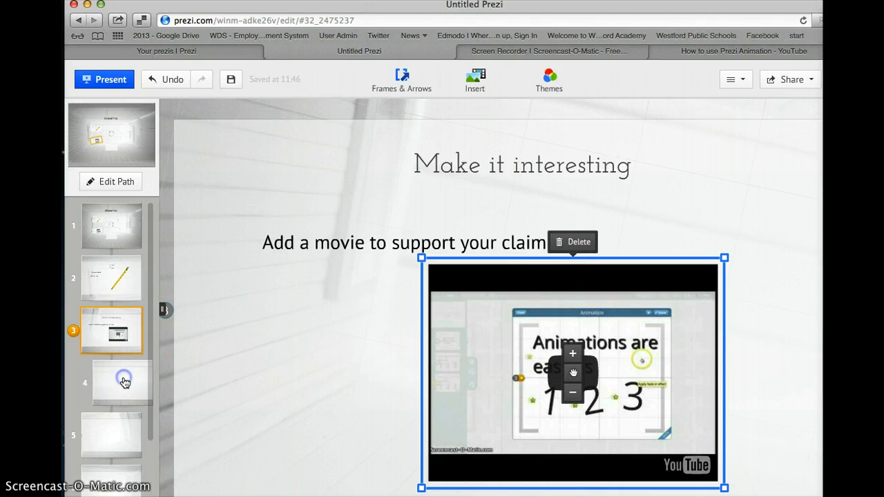
Title the fourth frame 'Make t Fun'.
click(228, 361)
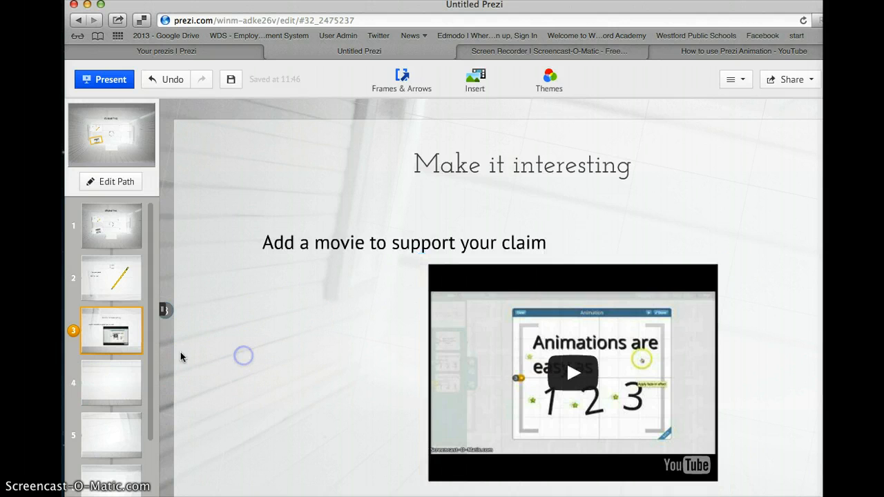
click(110, 373)
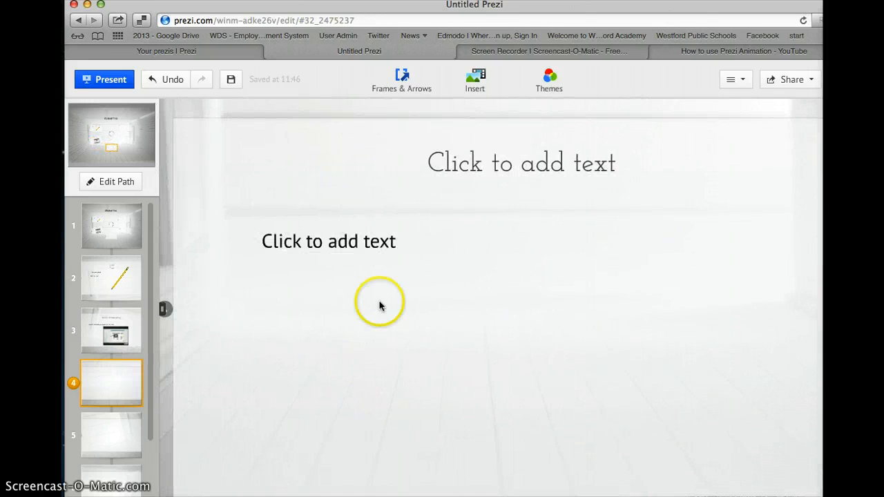
click(379, 309)
click(526, 166)
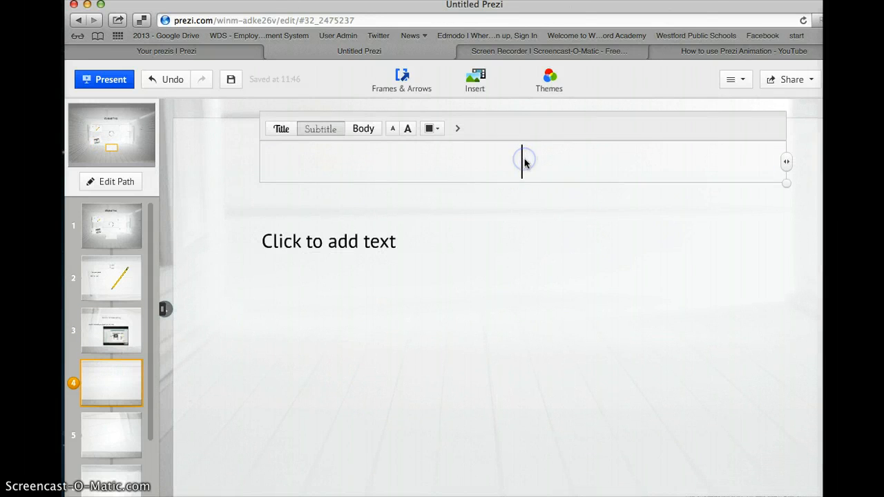
text(Mak)
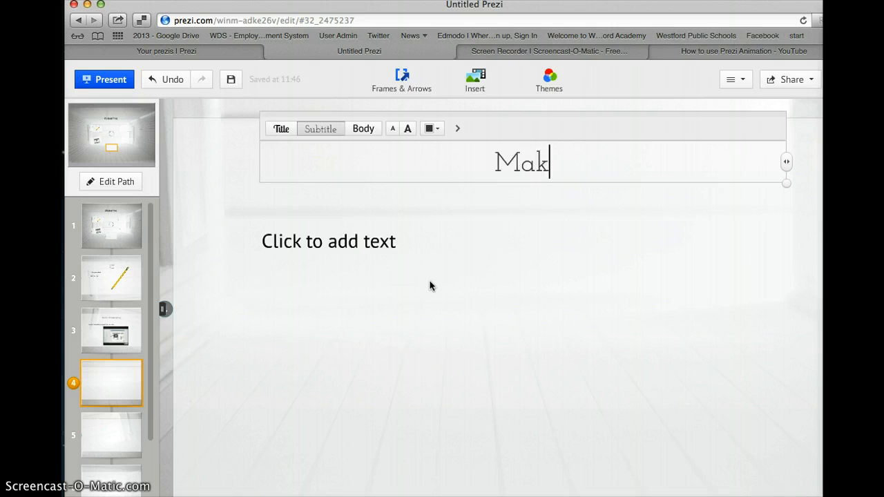
text(e t)
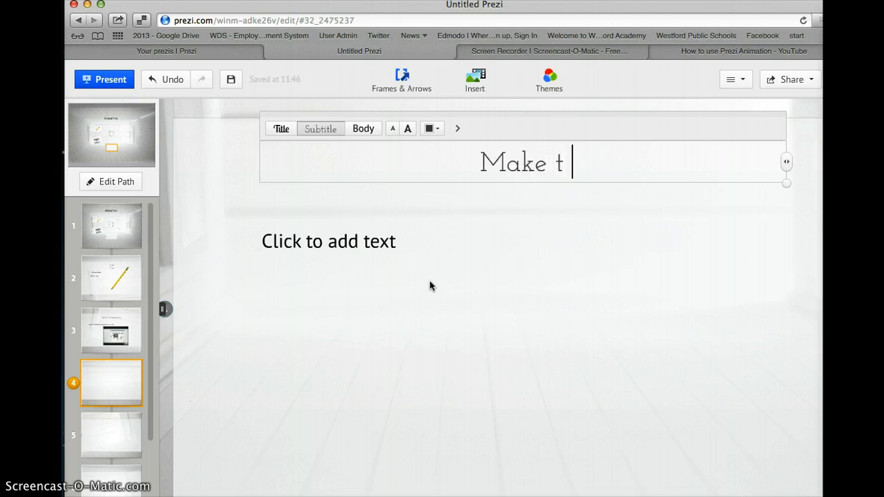
text( Fun)
Add the body text 'Turn things around' under the fourth frame's title.
click(351, 243)
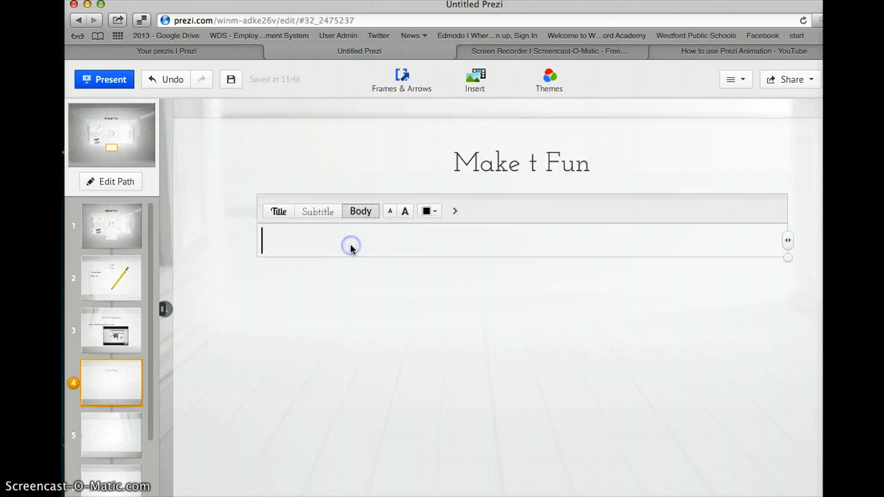
text(Turn th)
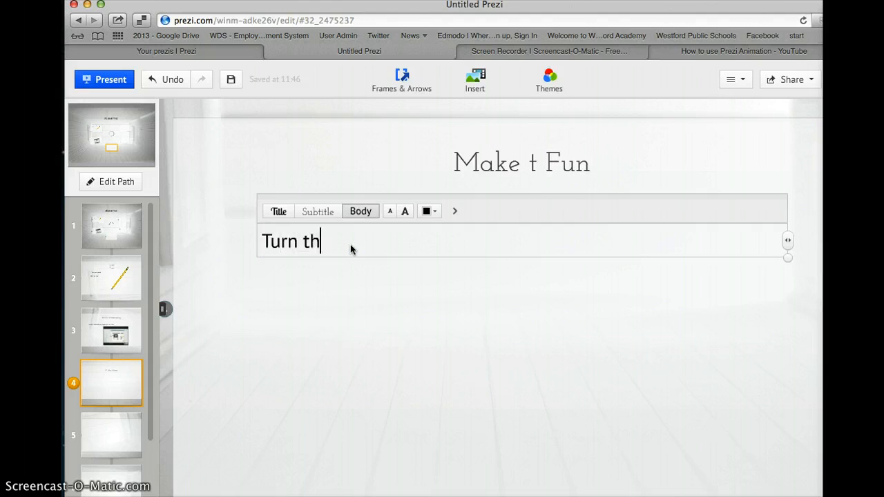
text(ings around)
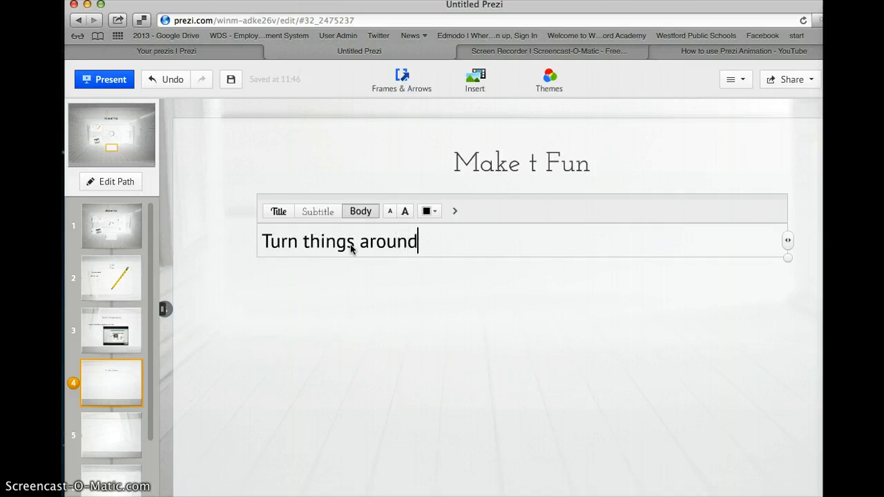
click(408, 306)
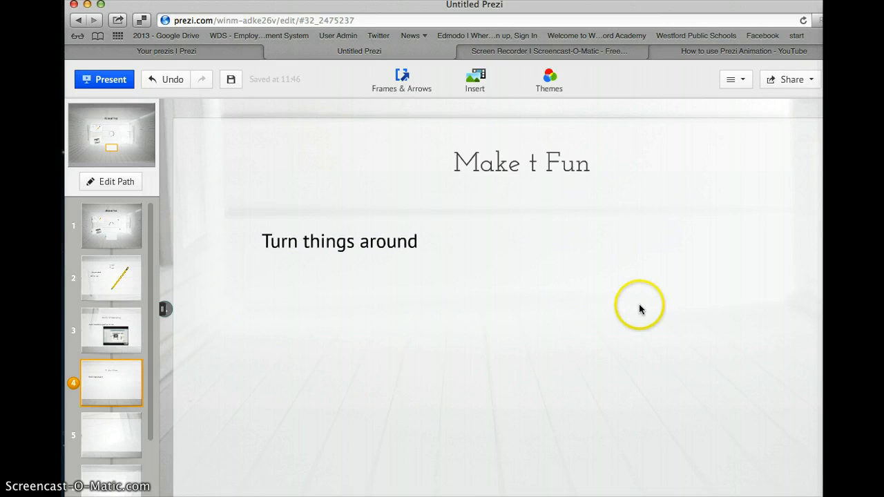
key(super+shift+backslash)
click(488, 310)
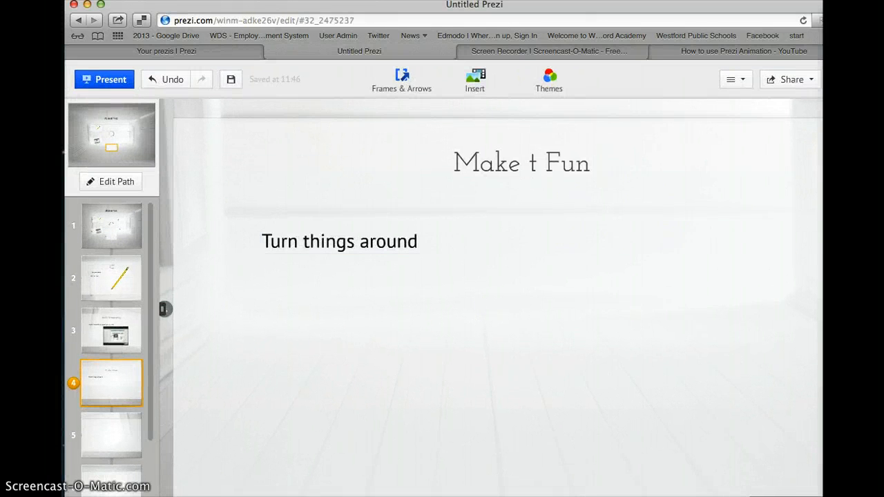
Make the 'Make t Fun' frame smaller and rotate it upside down.
scroll(522, 309, down, 3)
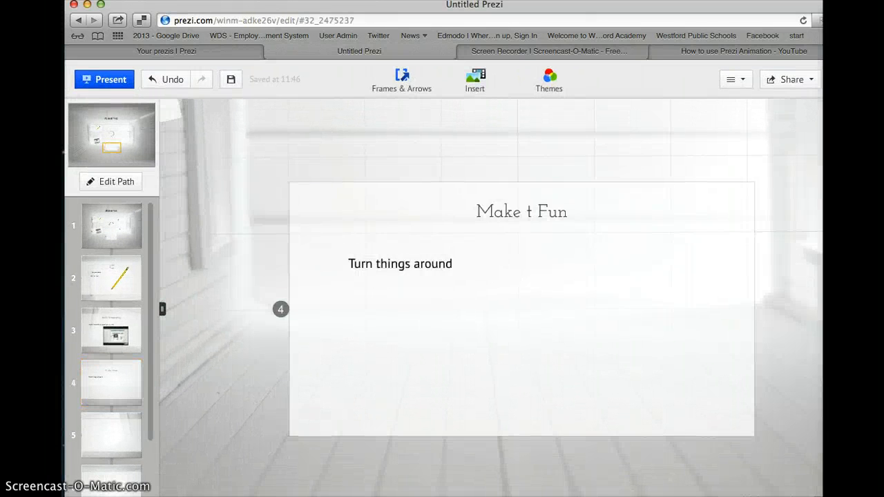
click(592, 330)
click(699, 285)
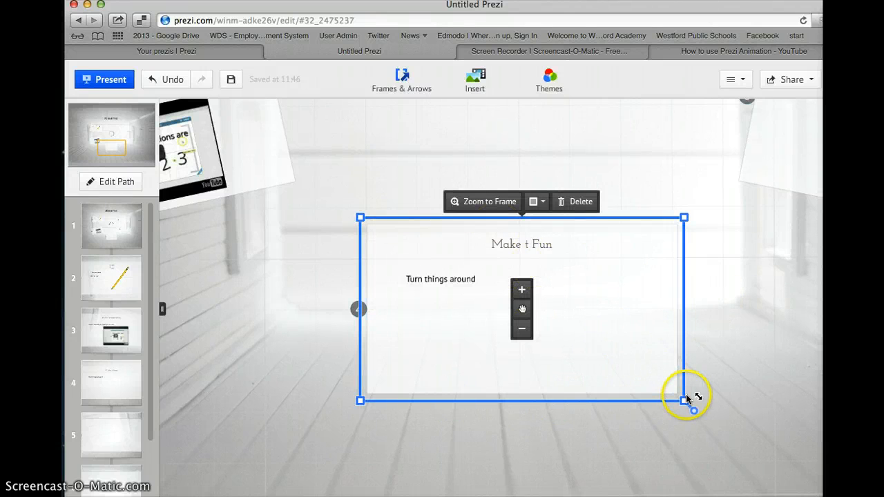
mouse_move(686, 399)
mouse_down()
mouse_move(694, 379)
mouse_move(676, 397)
mouse_up()
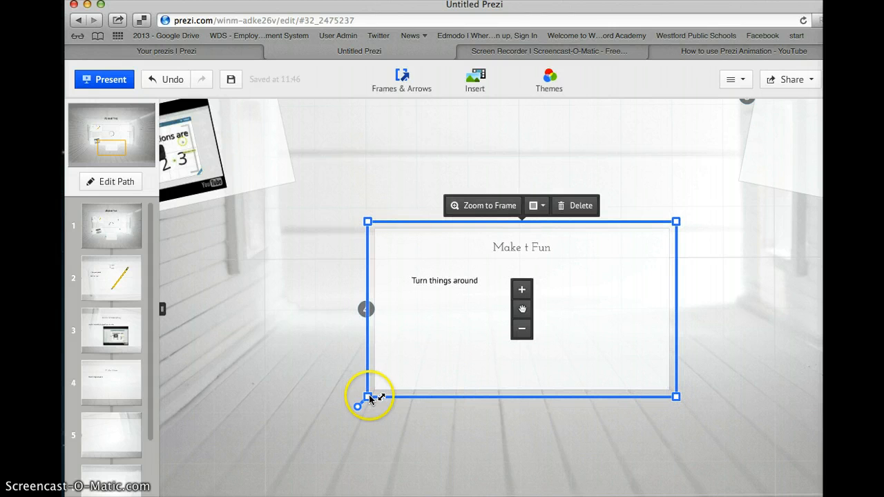
drag(360, 410, 579, 274)
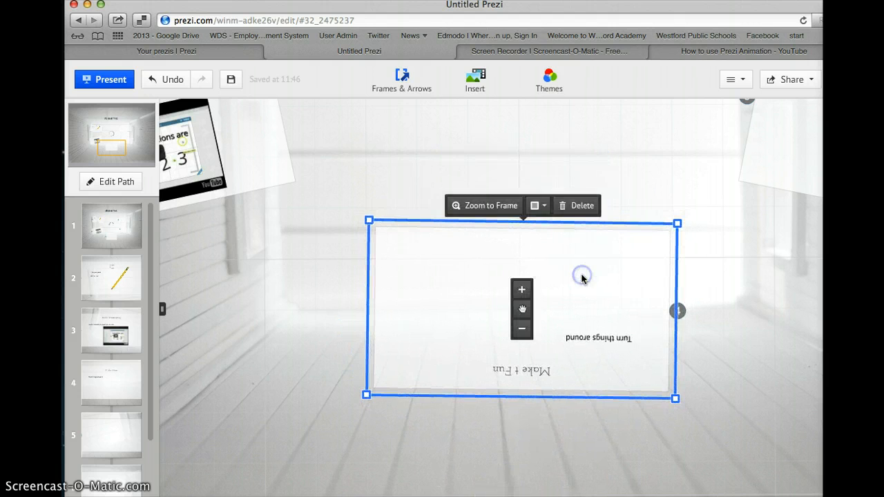
click(375, 404)
click(507, 272)
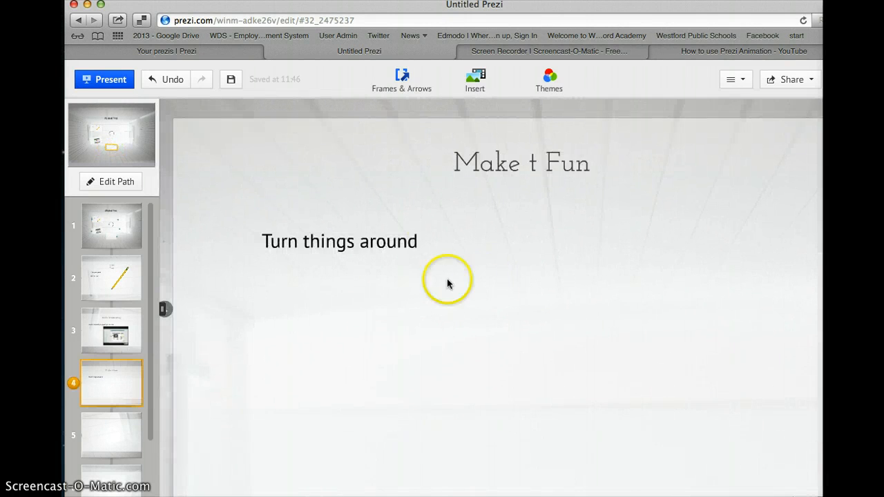
Insert a Google Images beach ball photo below 'Turn things around' in frame 4.
click(474, 86)
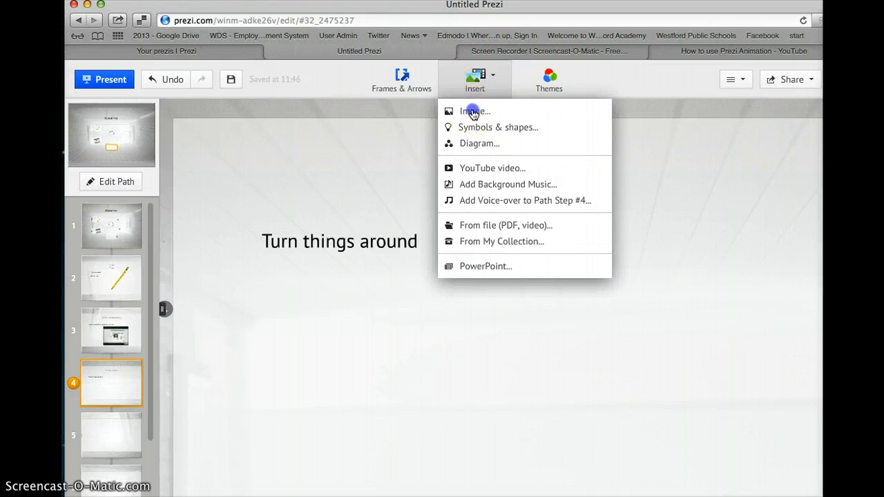
click(473, 112)
click(414, 258)
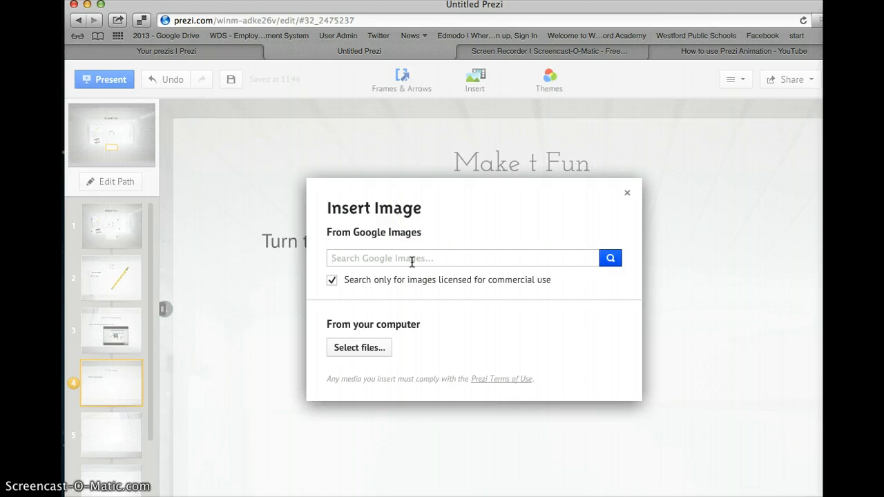
click(403, 259)
text(beach ball)
key(Return)
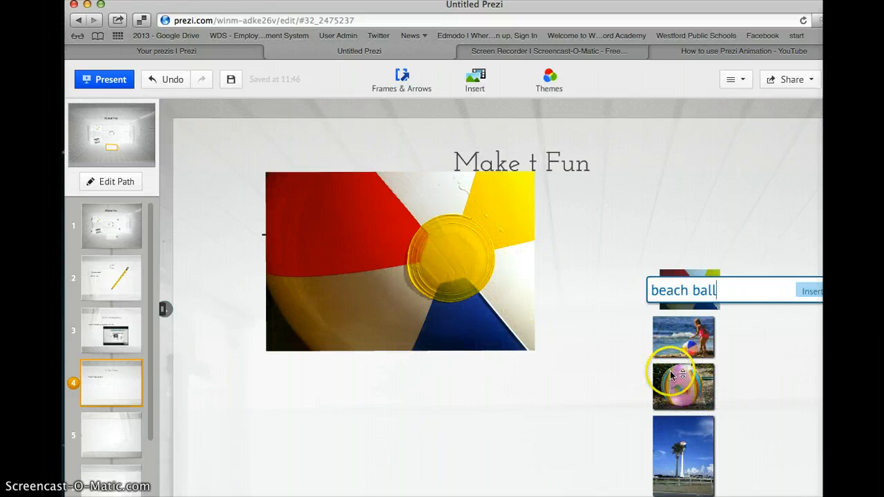
drag(442, 280, 533, 375)
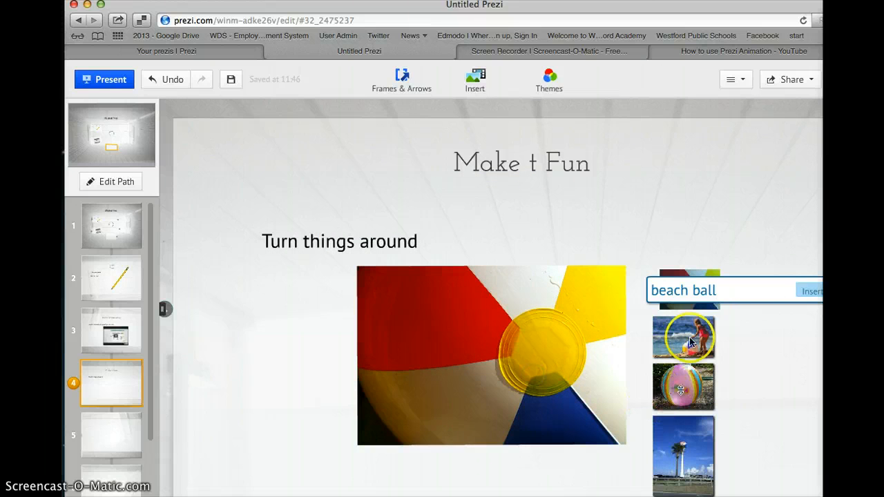
click(808, 291)
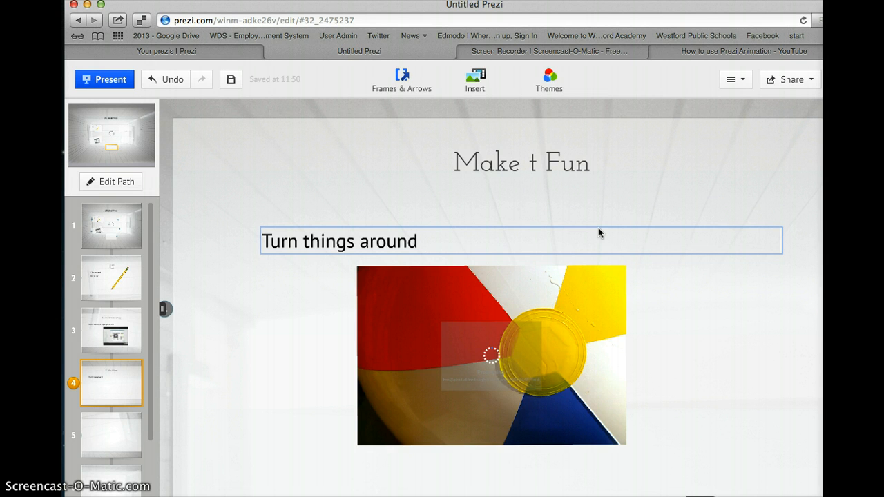
click(231, 109)
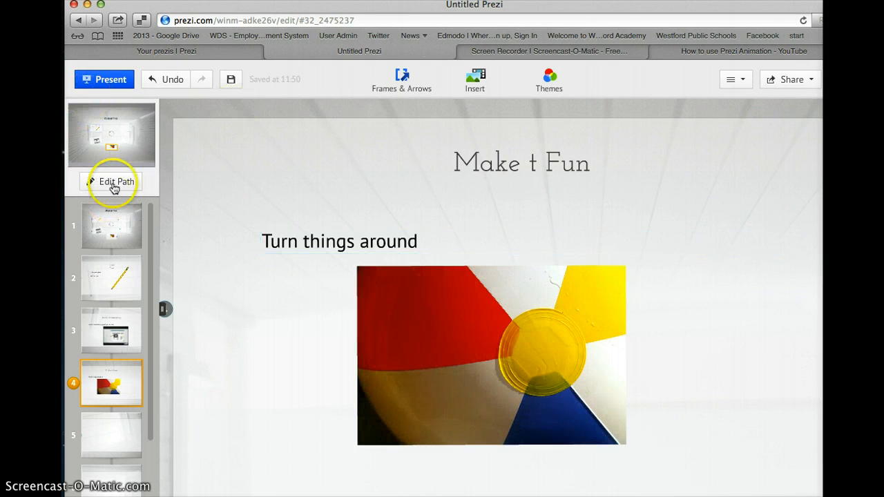
Present 'All about Prezi' full screen starting from the overview of all frames.
click(117, 226)
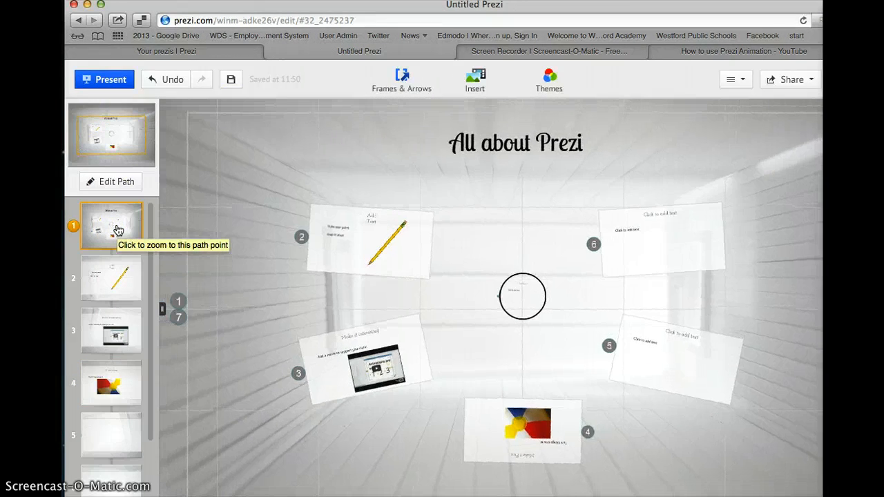
click(98, 80)
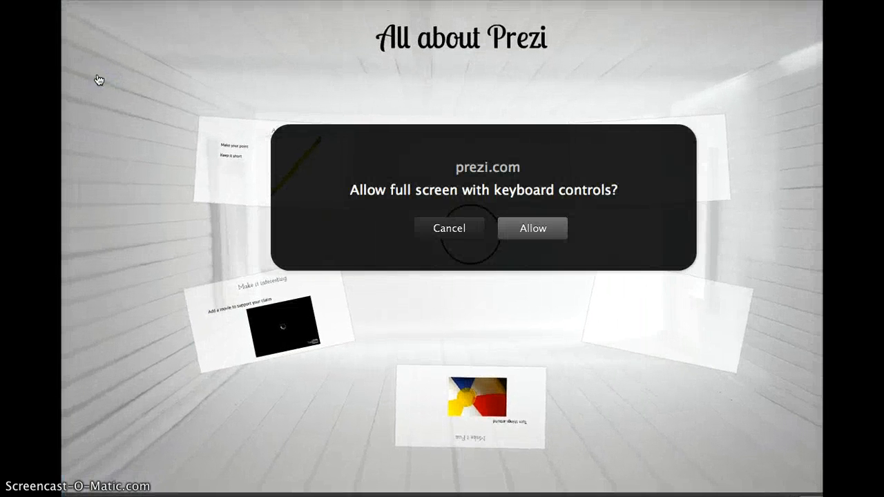
click(526, 230)
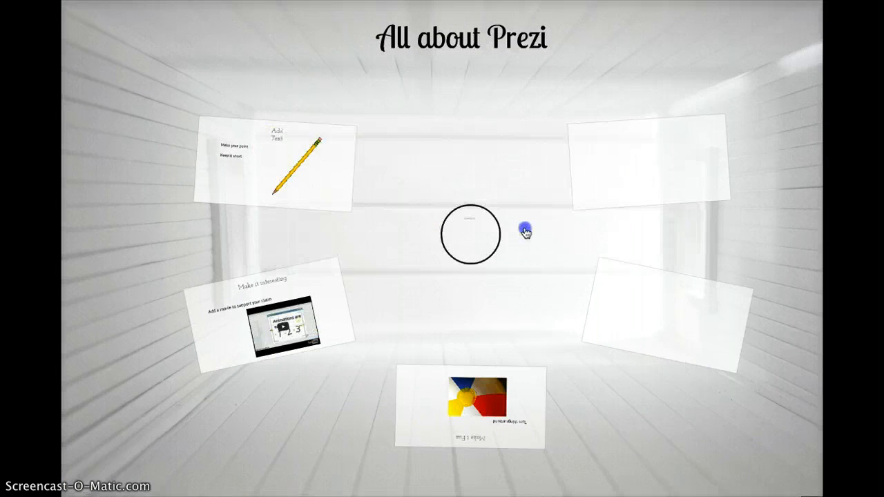